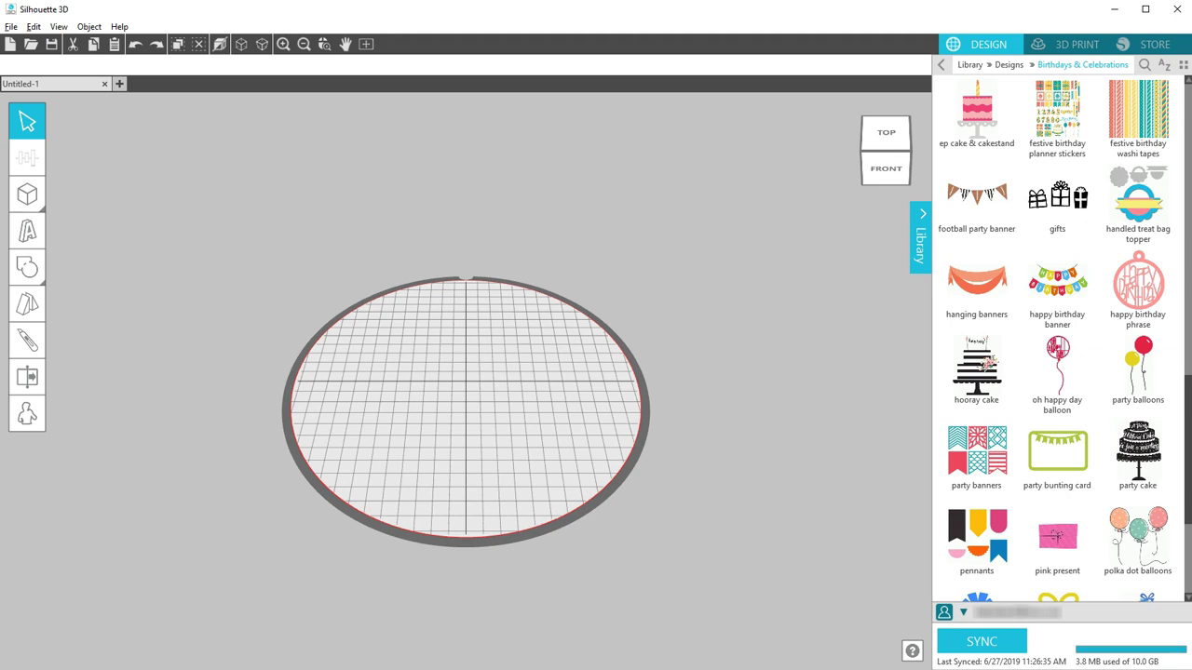
Import the gifts design from the library as a 3D extrusion and hide the library
click(34, 281)
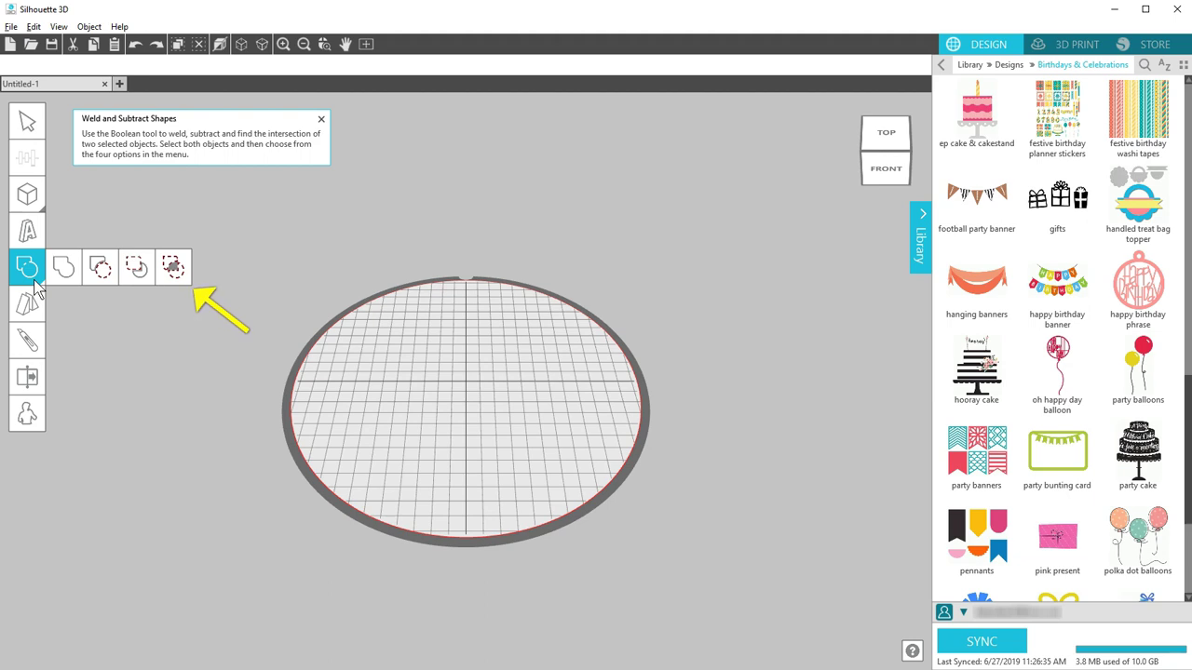
click(1061, 195)
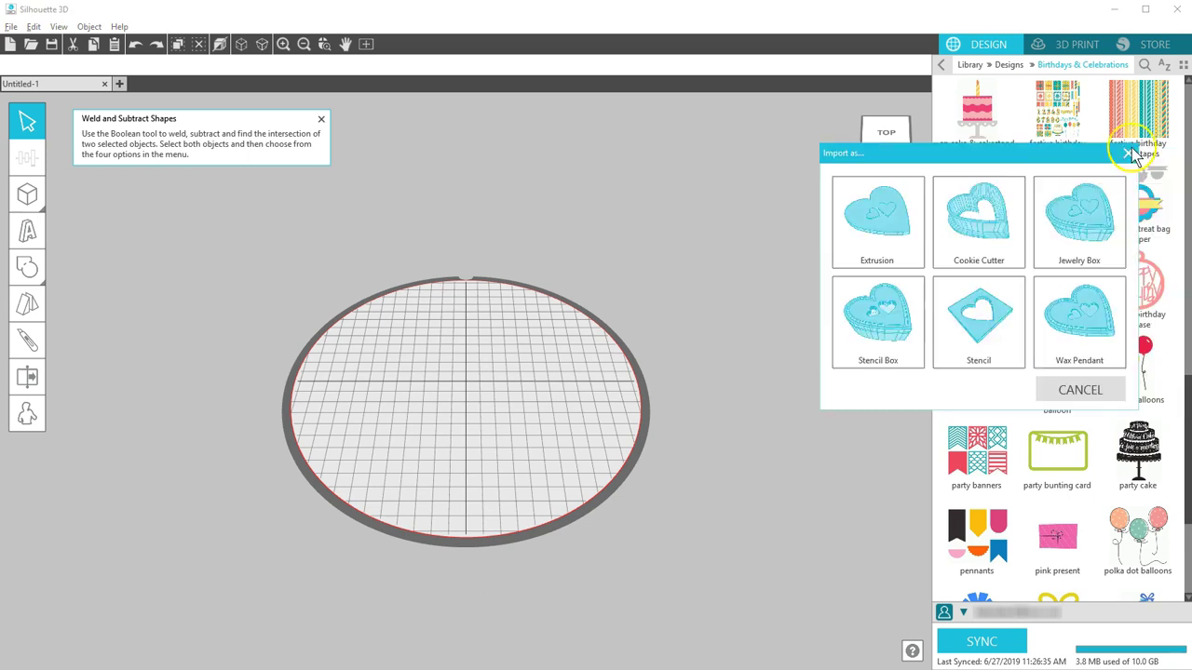
drag(1111, 146, 670, 192)
click(526, 245)
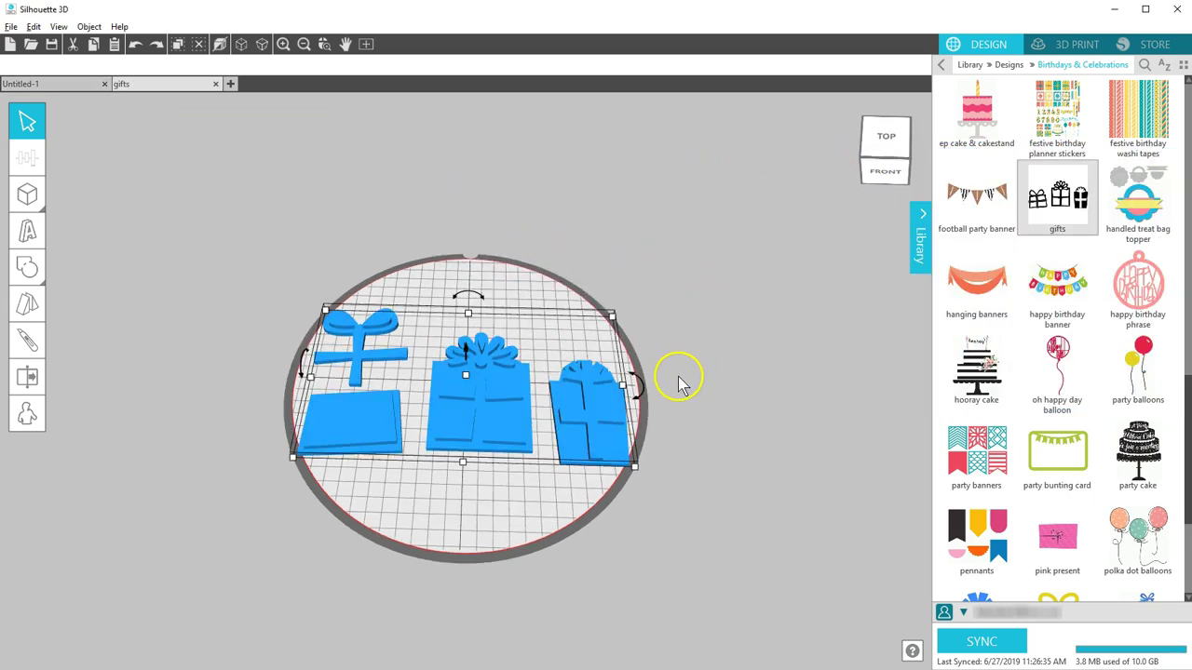
click(660, 331)
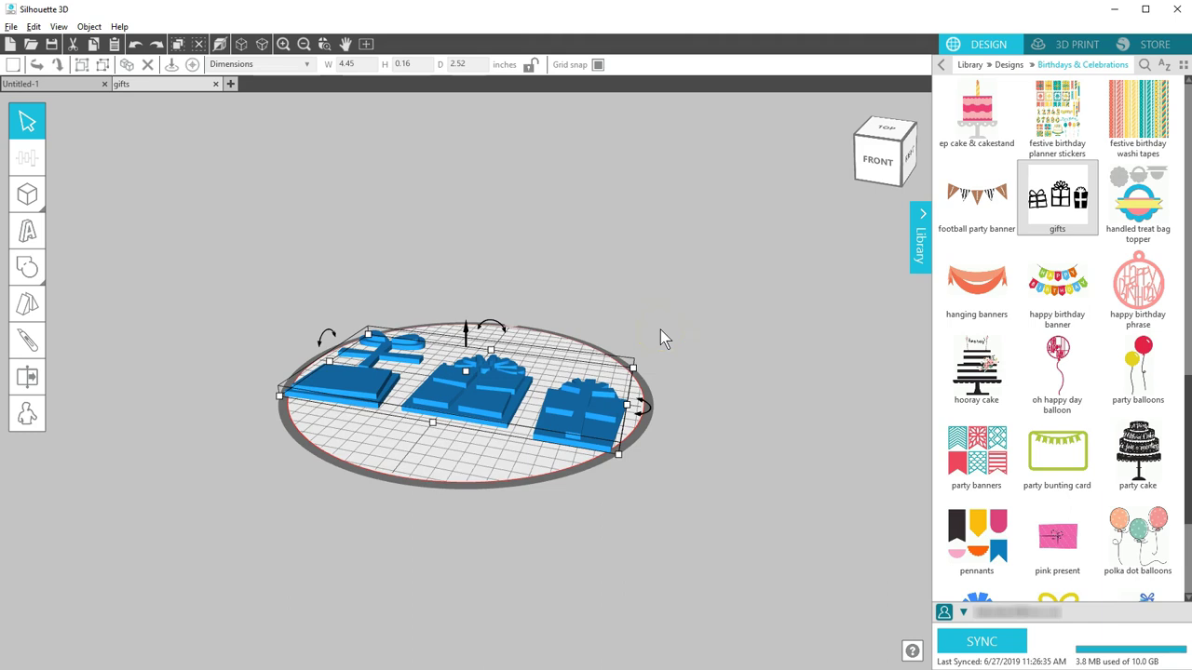
click(919, 252)
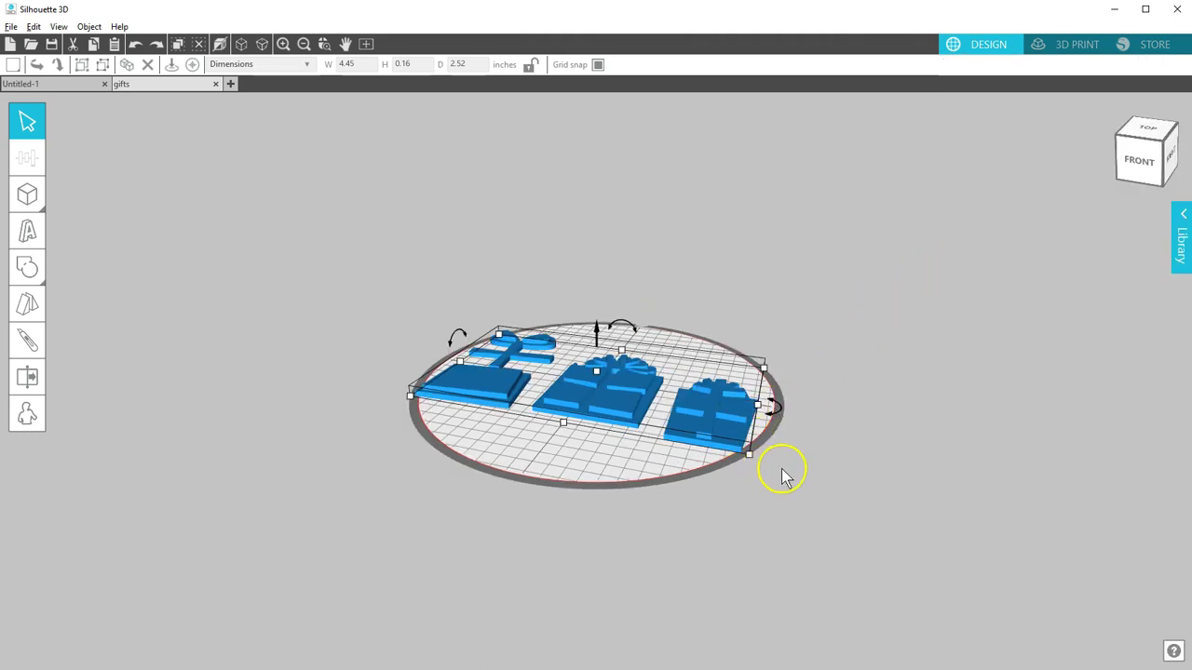
right_drag(782, 471, 810, 508)
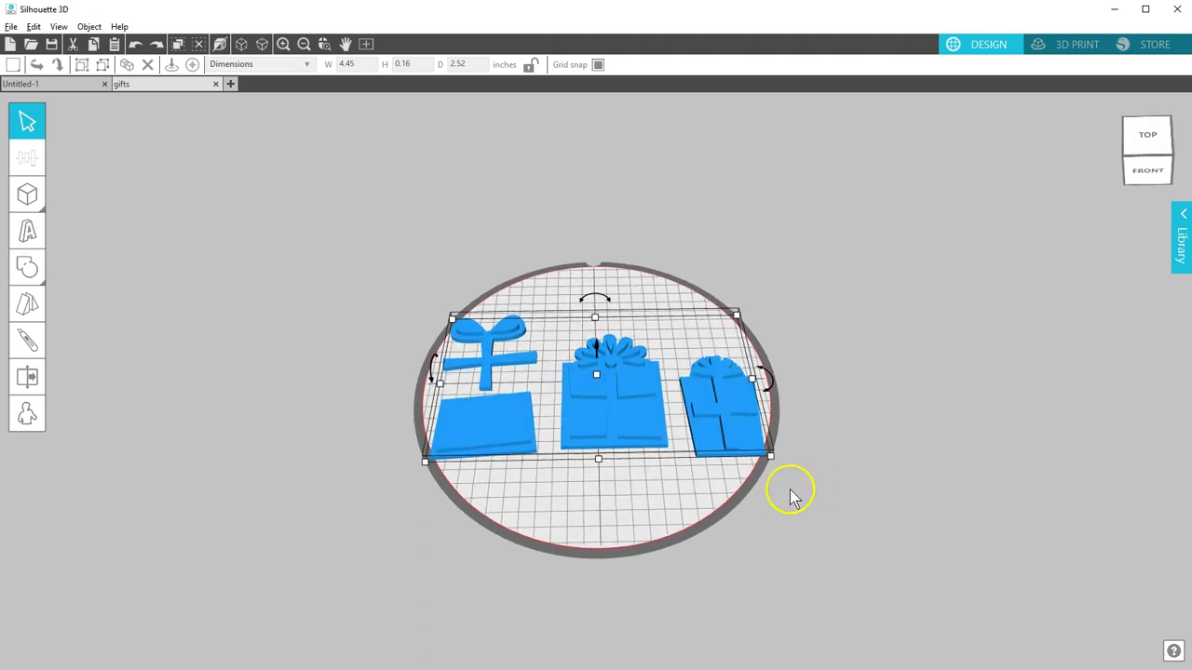
Ungroup the imported gifts and move the middle and right gifts off the right side of the platform
click(104, 67)
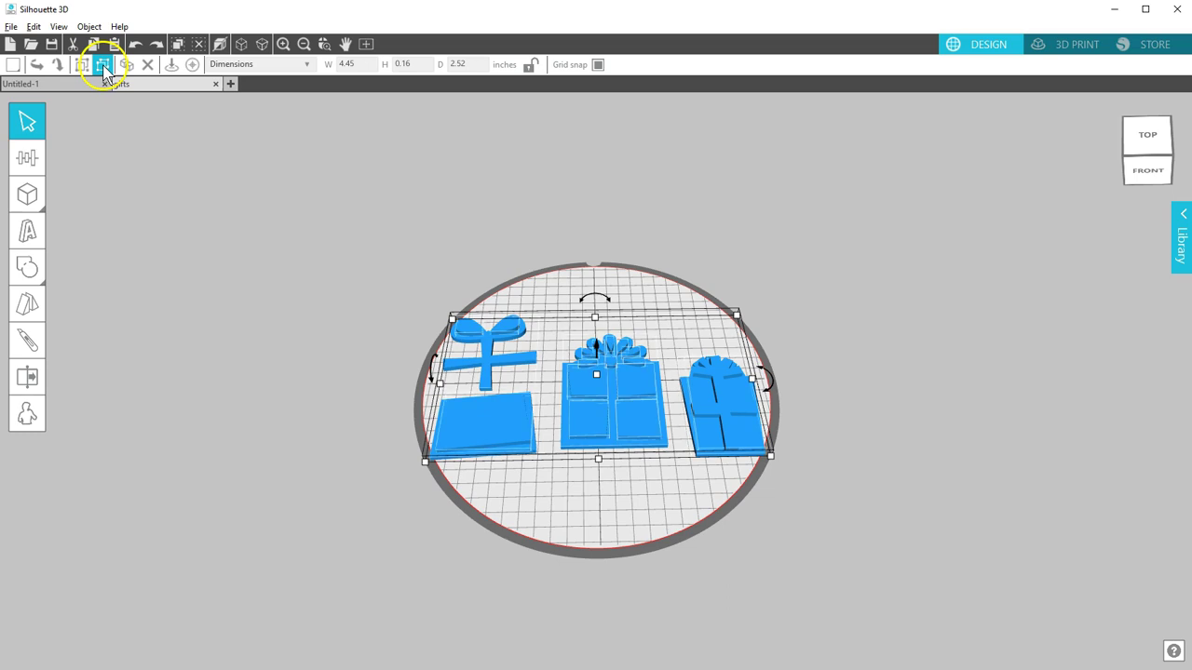
click(575, 352)
drag(551, 293, 823, 531)
drag(750, 447, 1001, 438)
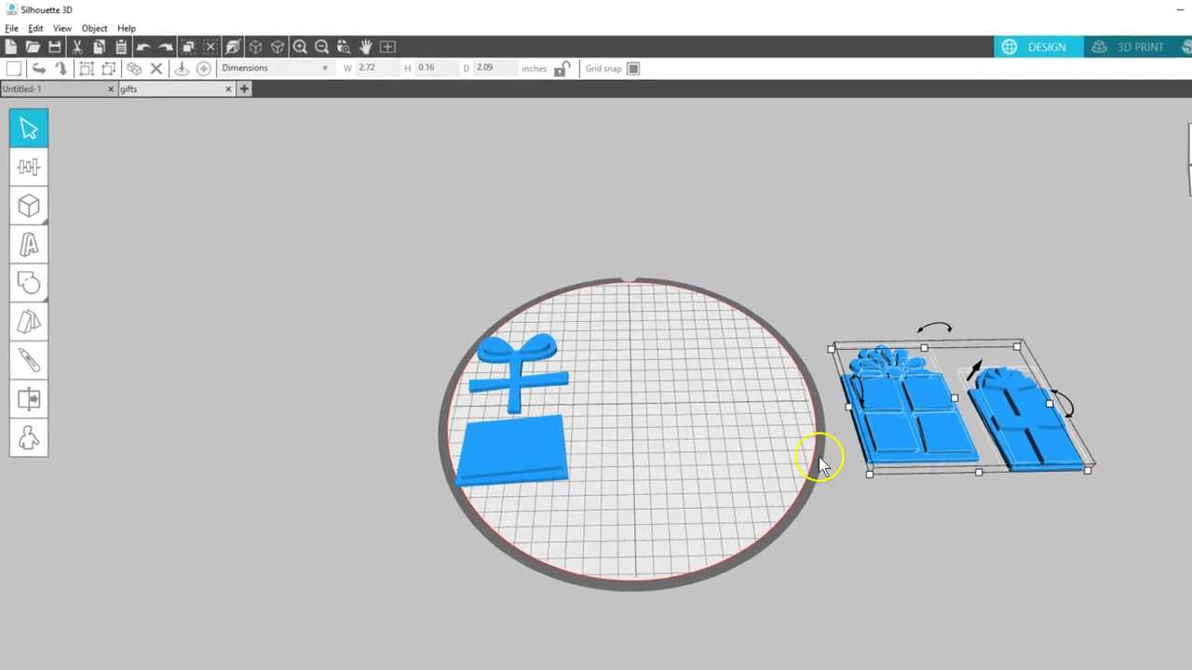
Center the remaining gift's bow and box pieces together on the platform
drag(371, 287, 610, 502)
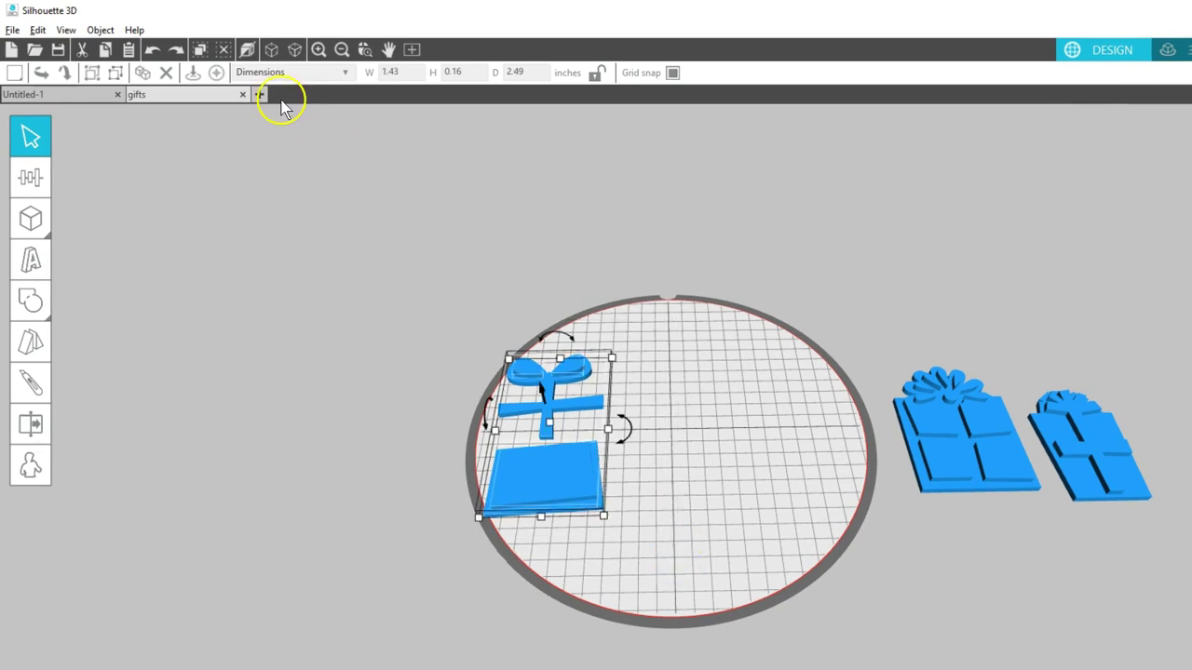
click(199, 50)
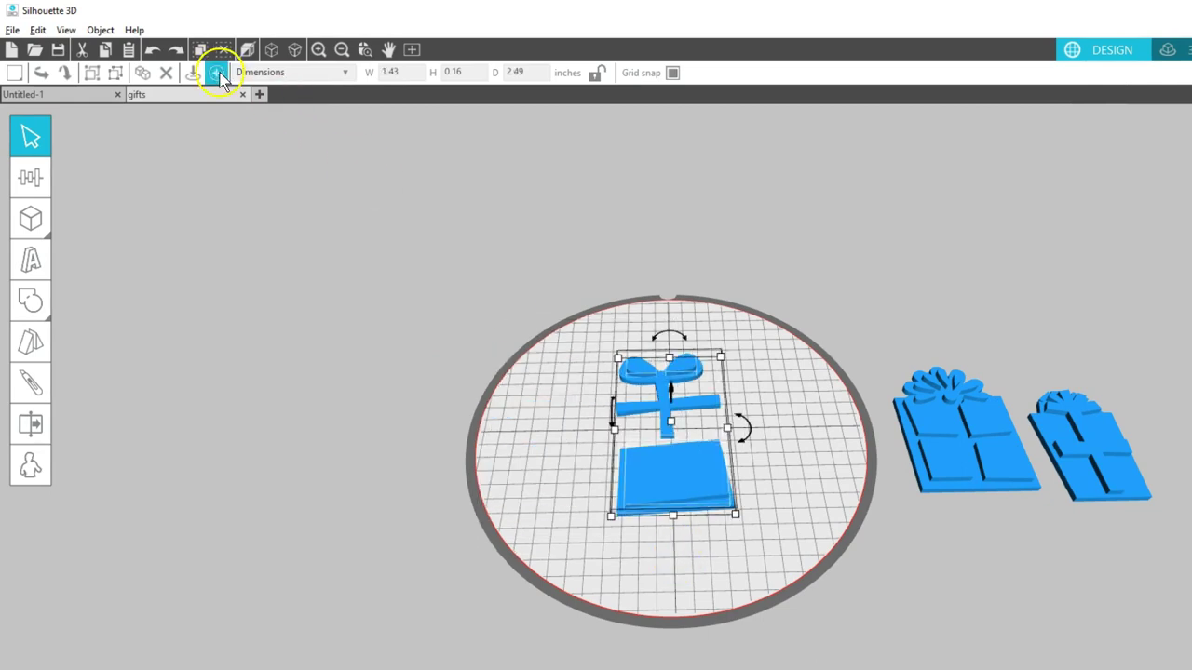
scroll(782, 459, up, 3)
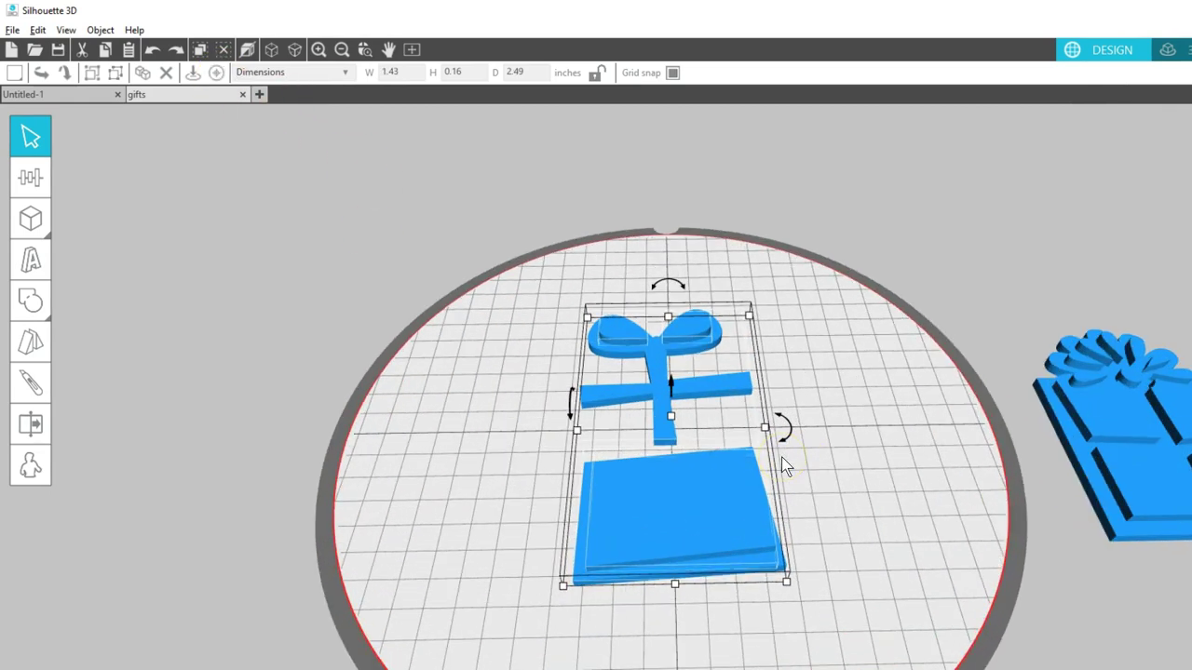
click(852, 365)
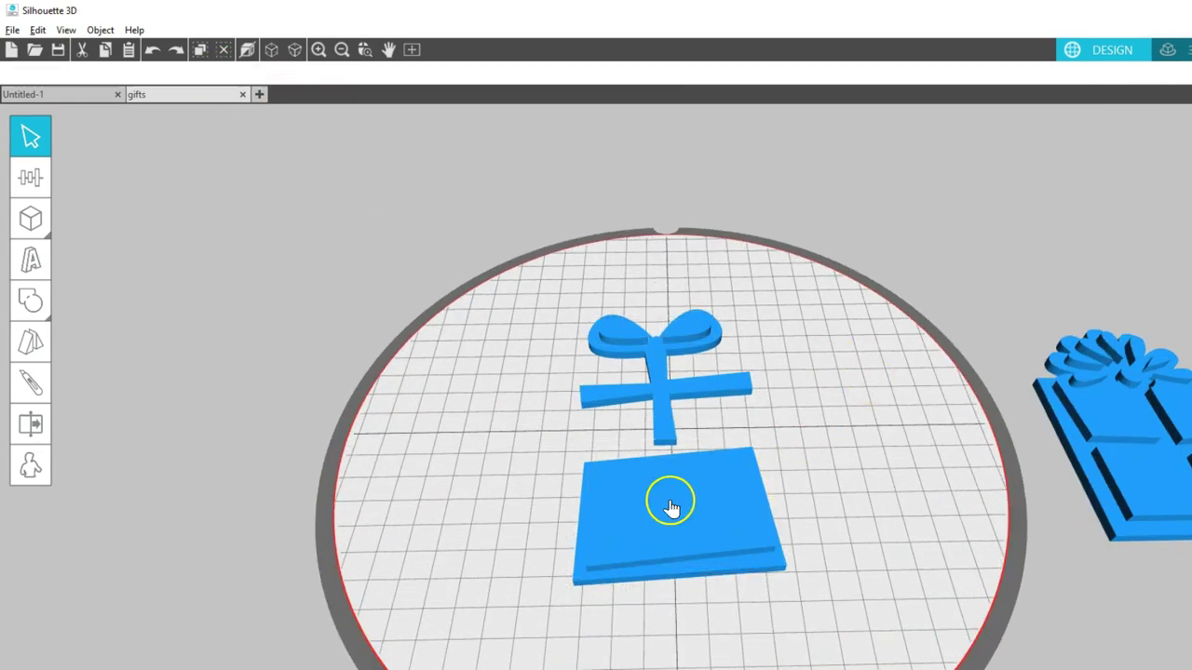
Color the raised rectangle on the box and the two raised inserts in the bow loops yellow
click(666, 484)
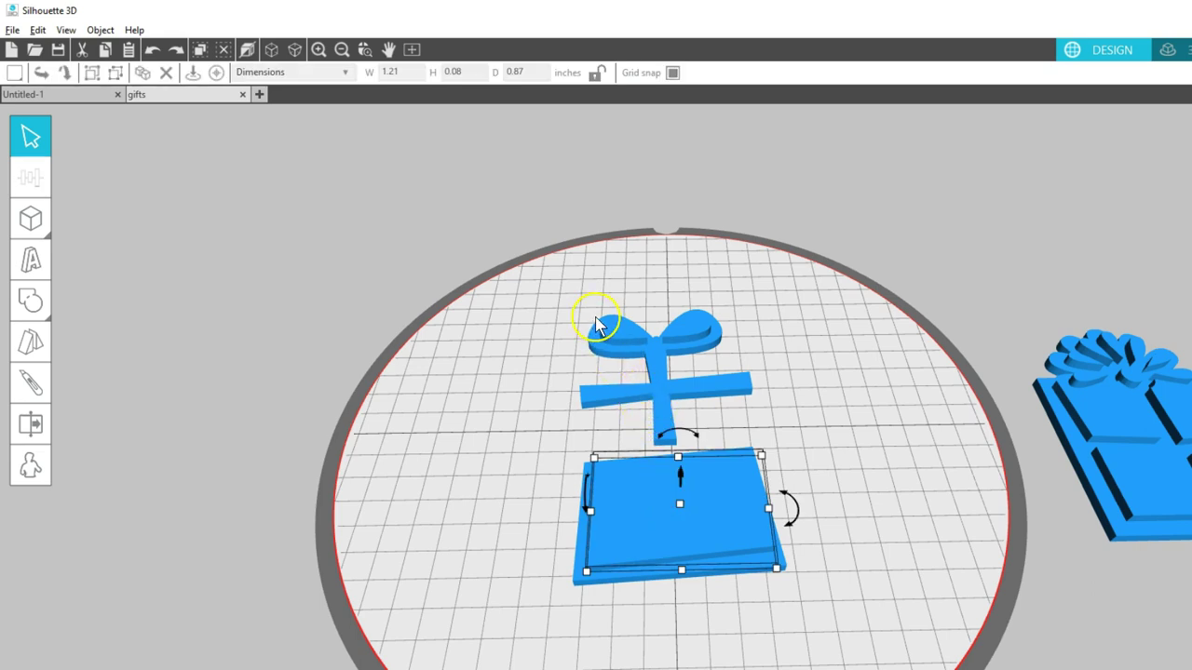
shift+click(617, 338)
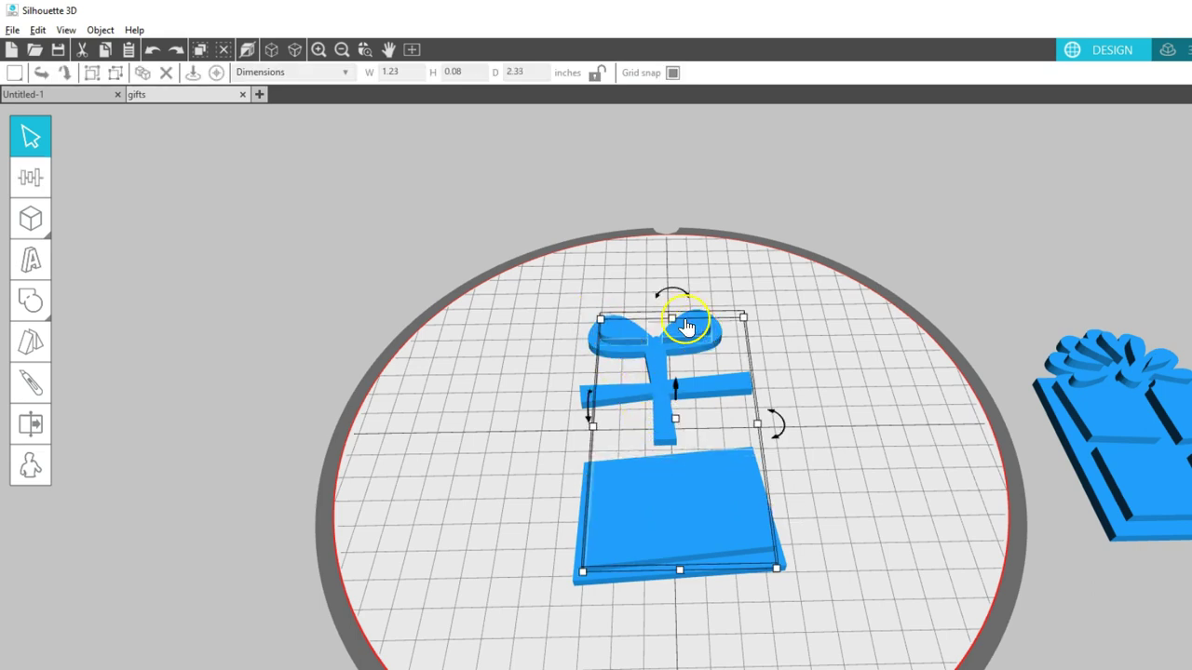
click(14, 72)
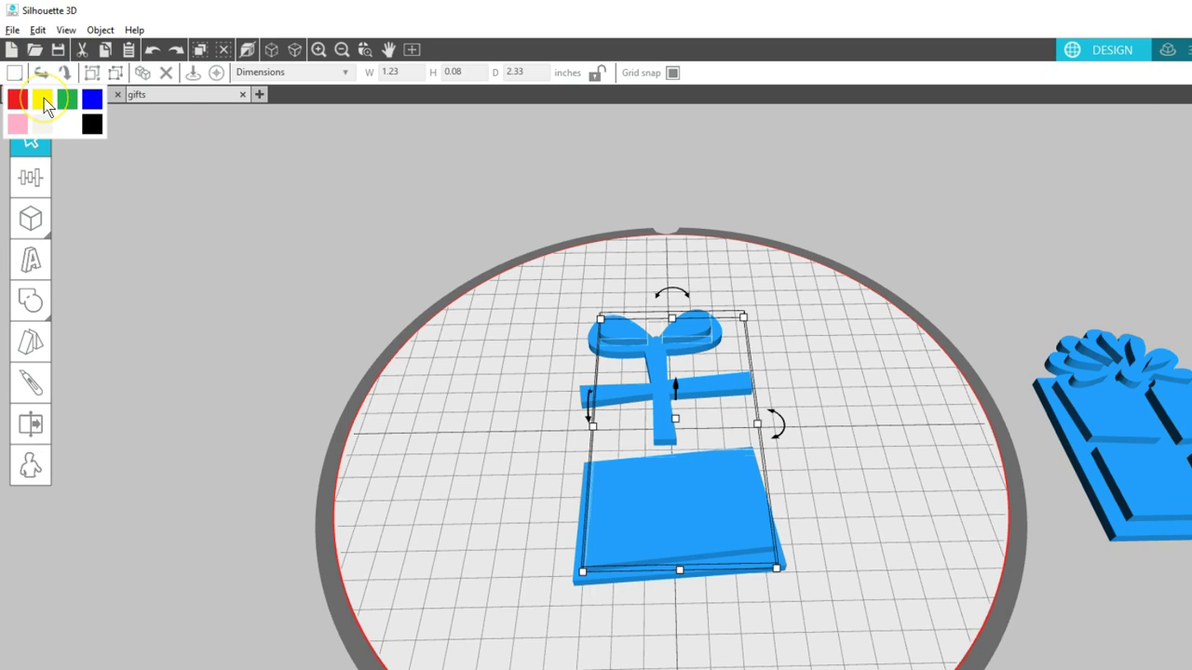
click(43, 100)
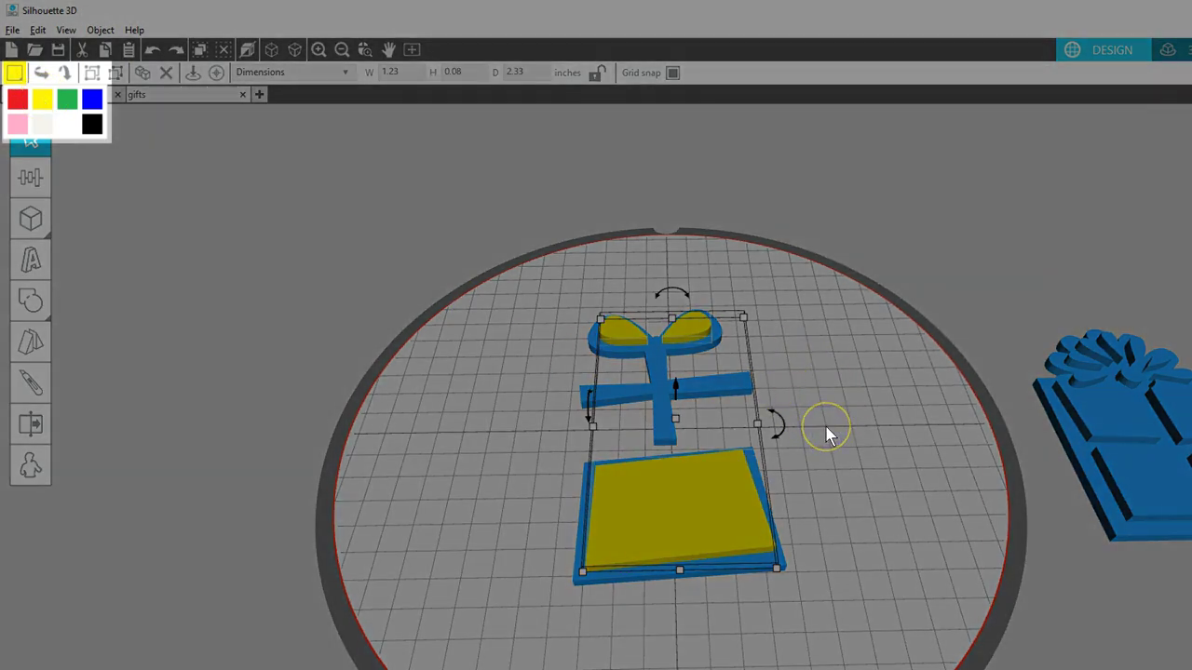
click(829, 435)
click(828, 436)
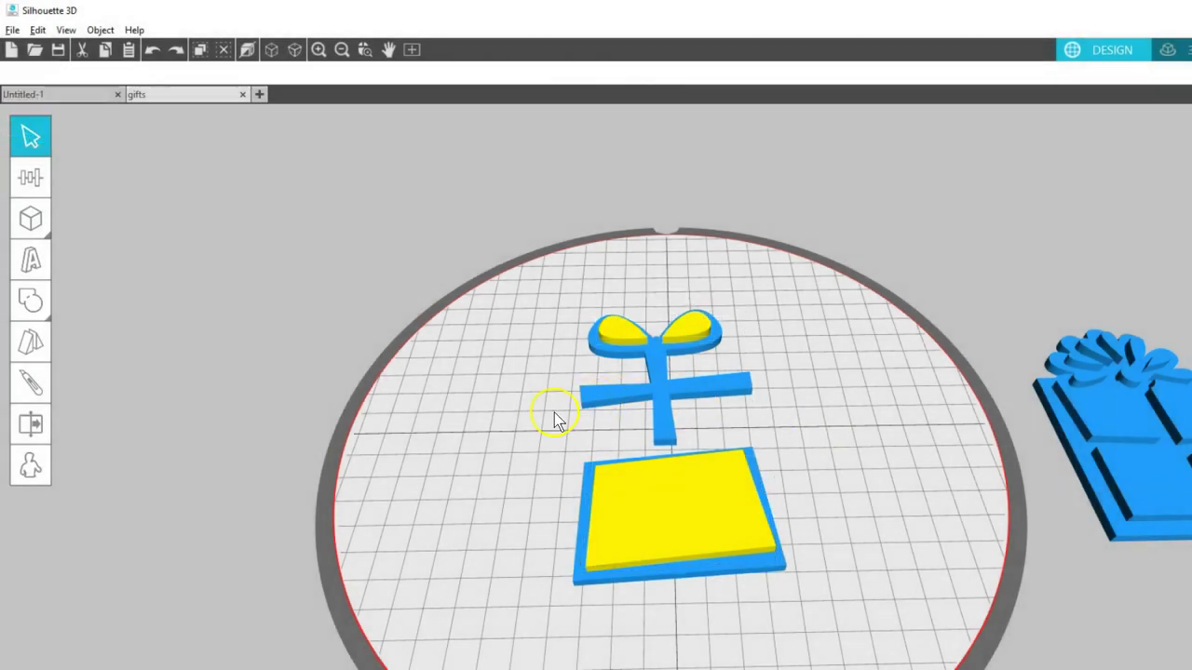
Stretch the yellow rectangle to a height of about 0.28 inches and lower it so it passes through the blue box base
drag(536, 431, 660, 564)
click(666, 519)
drag(680, 504, 681, 486)
right_drag(862, 511, 809, 471)
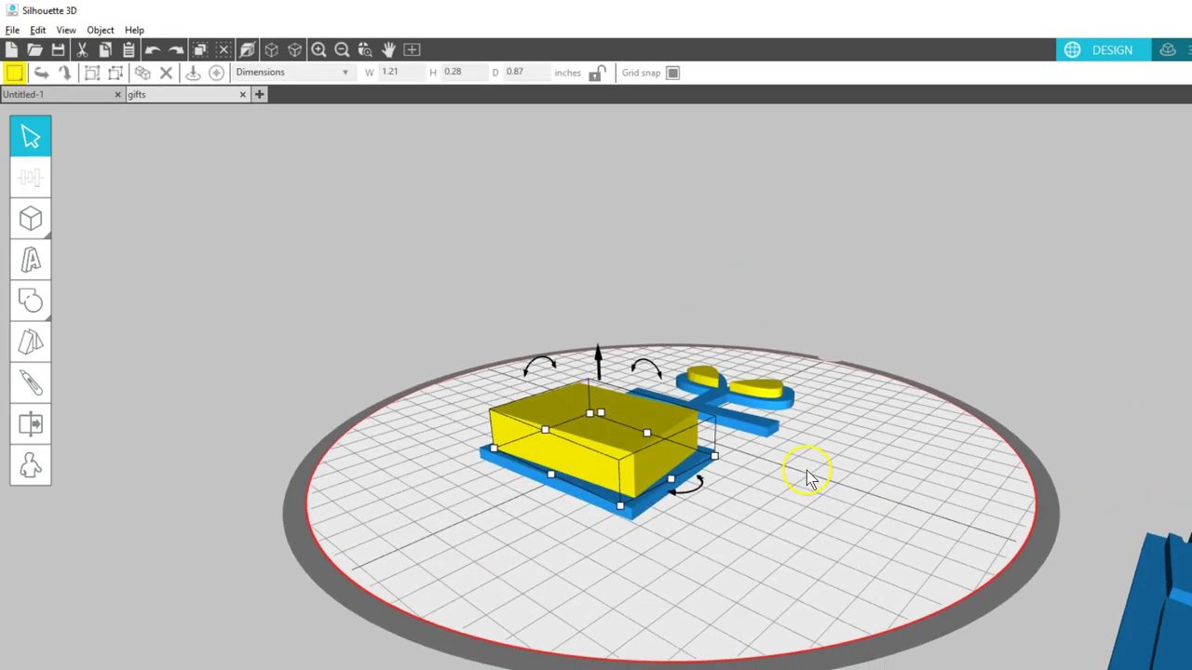
drag(597, 359, 596, 382)
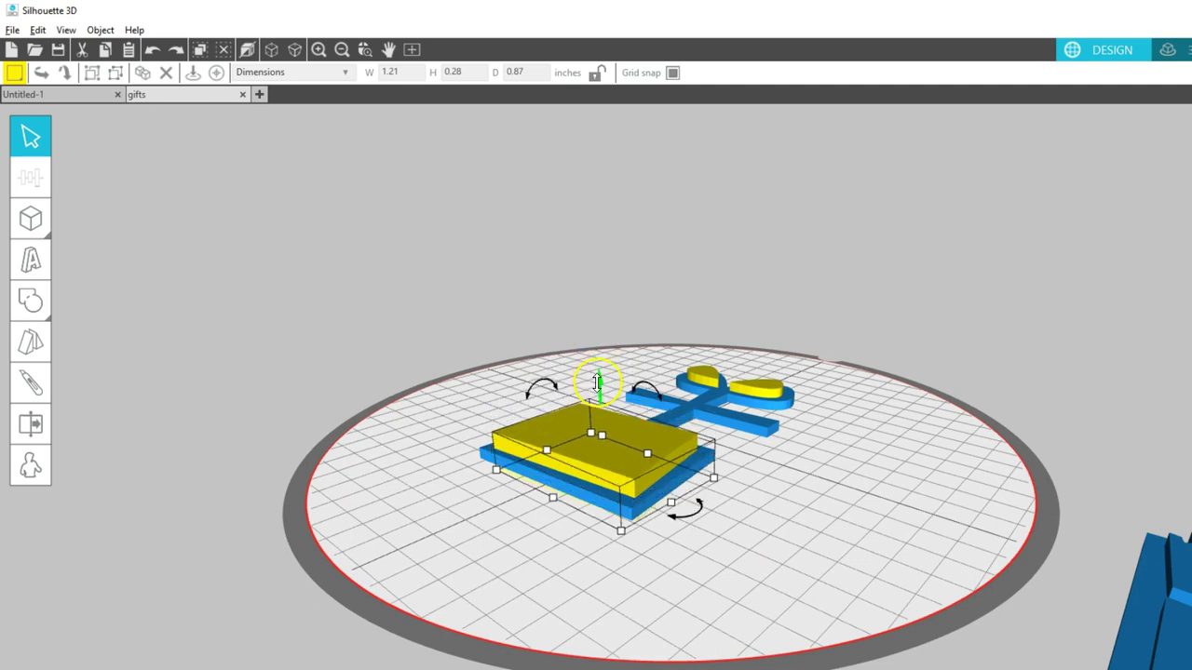
Subtract the yellow rectangle from the blue box base to cut out a hollow frame
right_drag(727, 559, 767, 578)
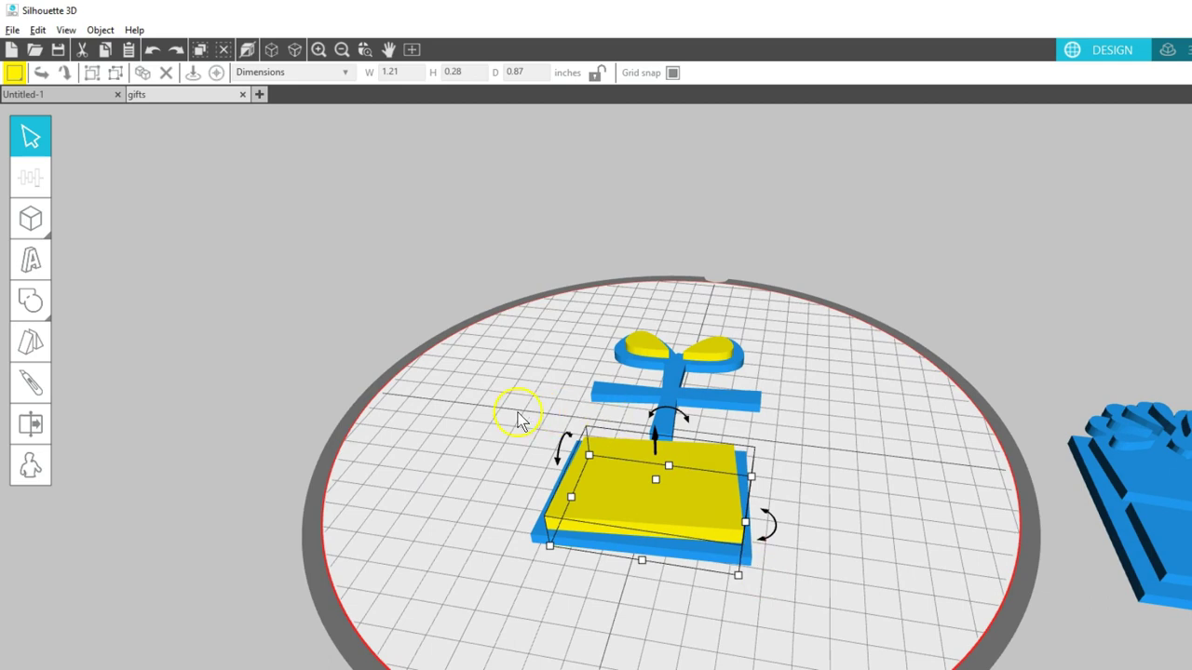
drag(518, 407, 809, 622)
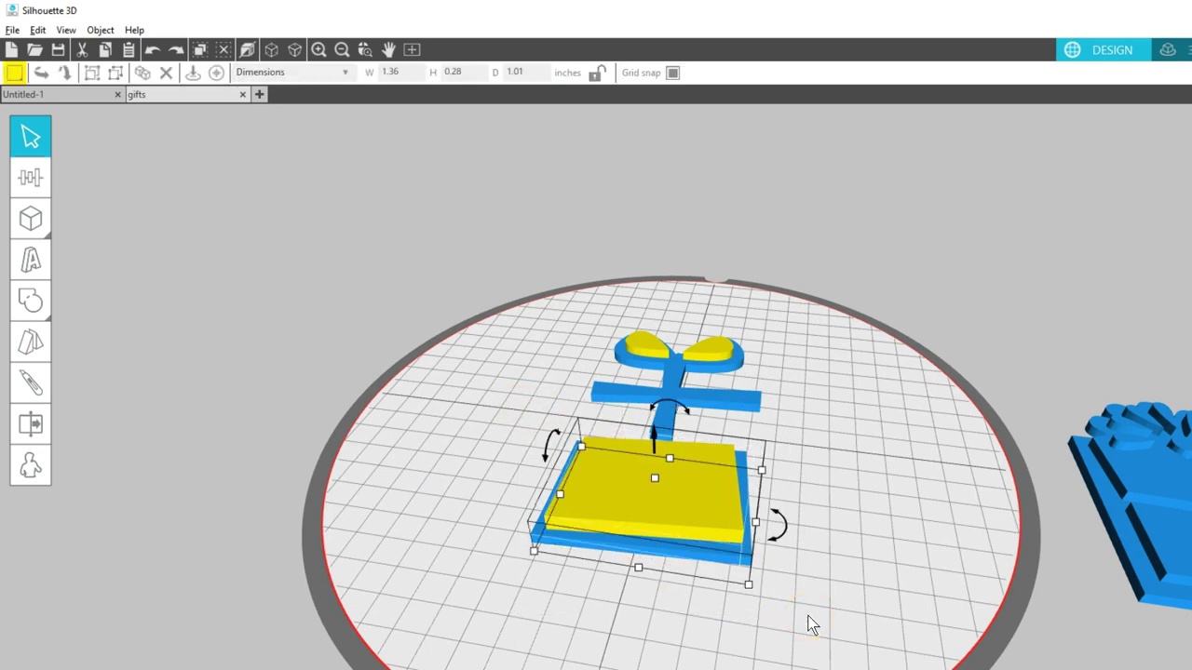
click(45, 303)
click(105, 315)
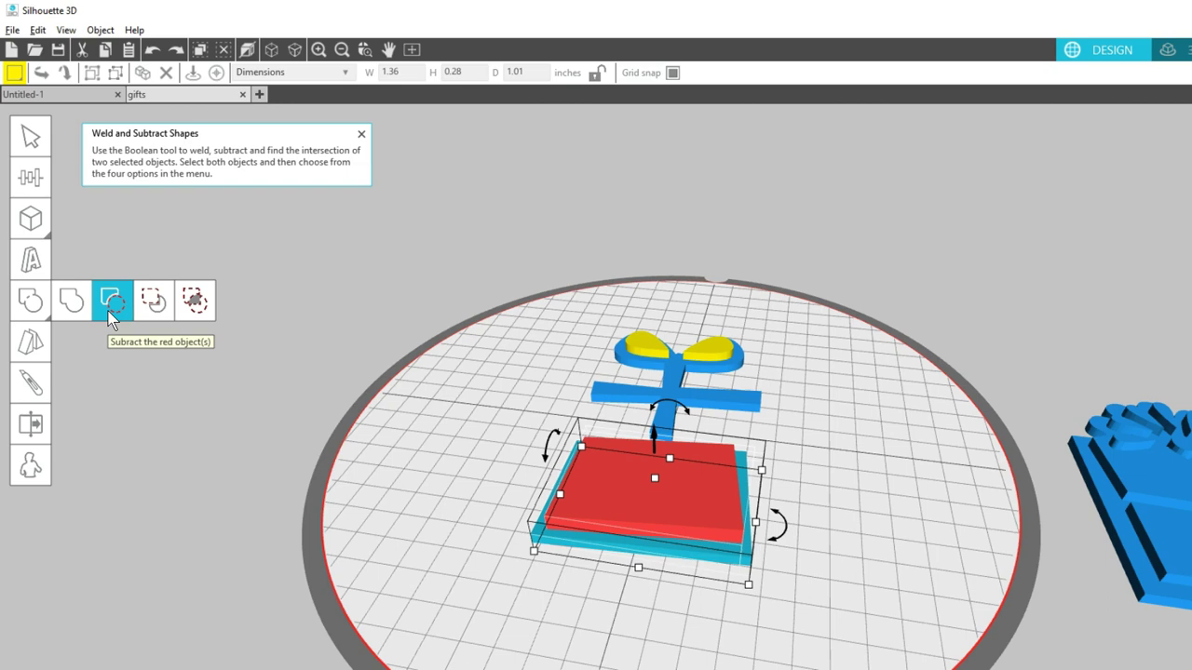
click(109, 318)
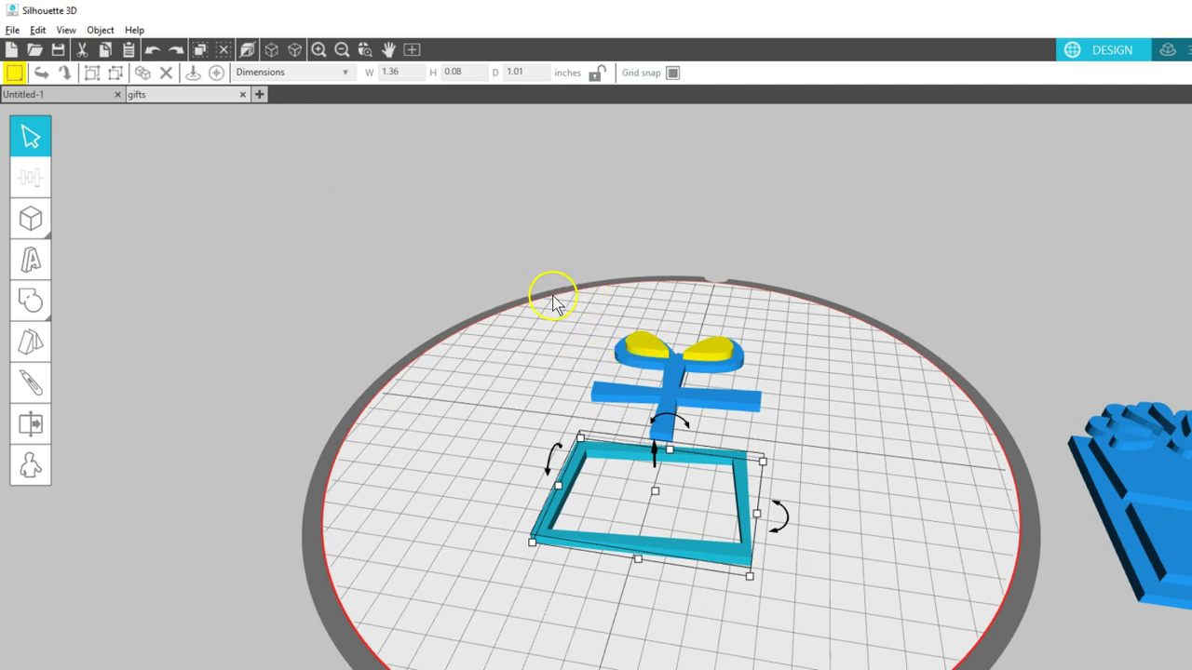
Stretch both yellow bow inserts to a height of about 0.26 inches and subtract them from the blue bow piece
click(647, 345)
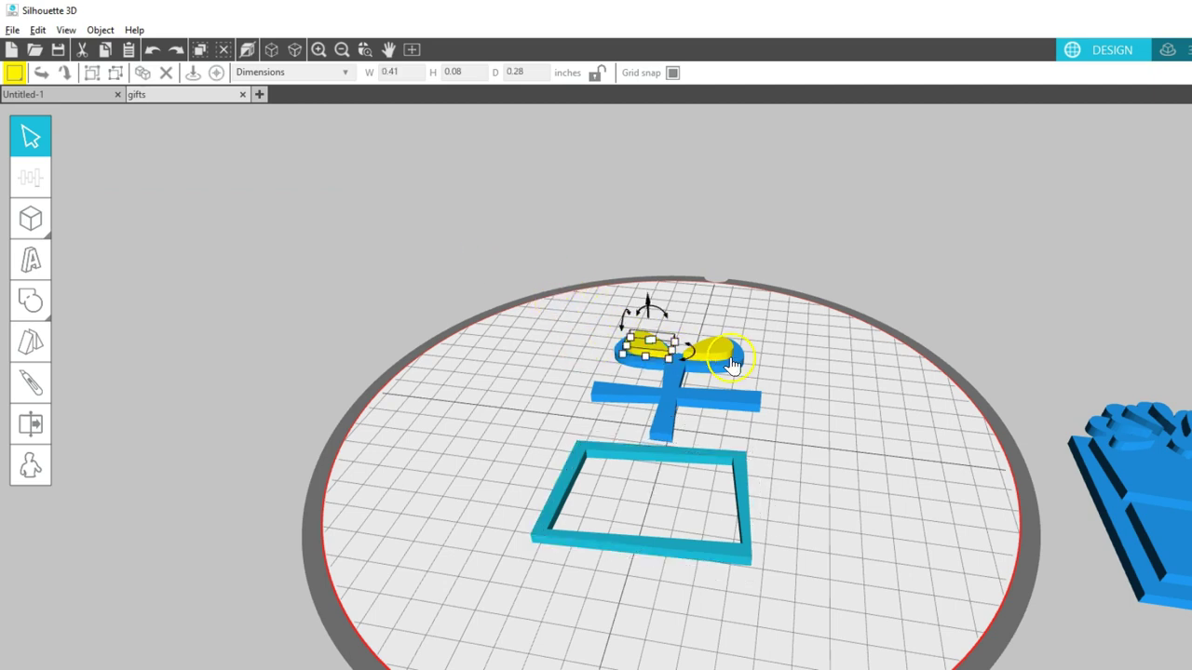
shift+click(716, 354)
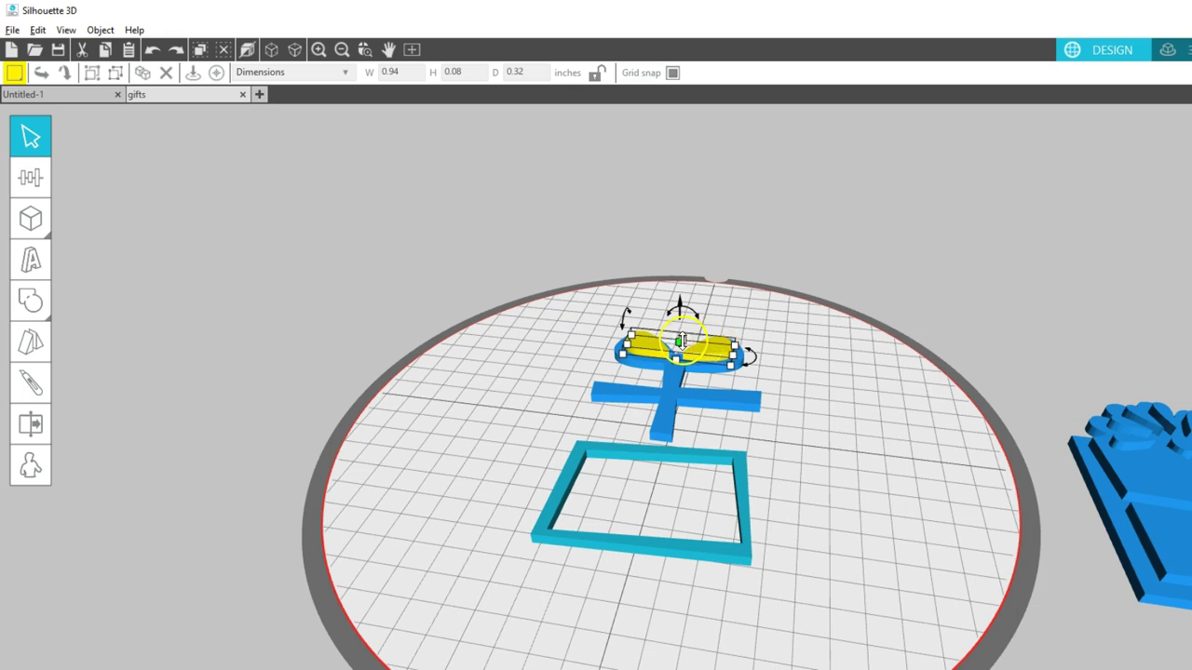
drag(680, 341, 683, 307)
mouse_move(779, 367)
right_down()
mouse_move(740, 298)
mouse_move(778, 374)
right_up()
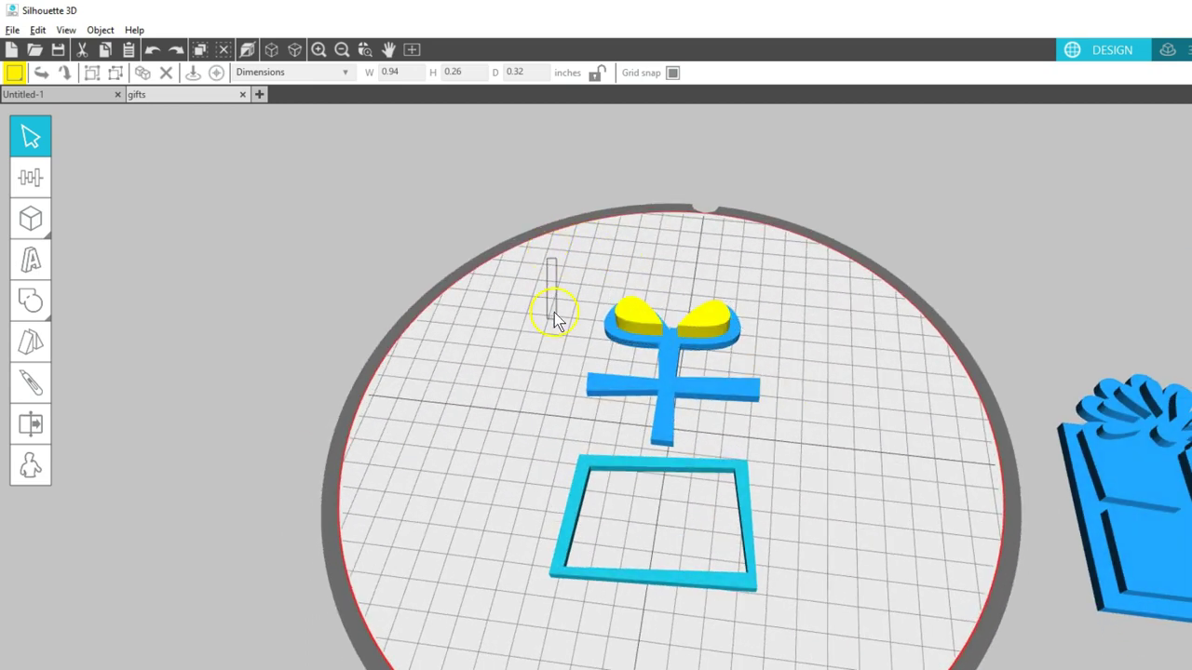
drag(553, 320, 806, 497)
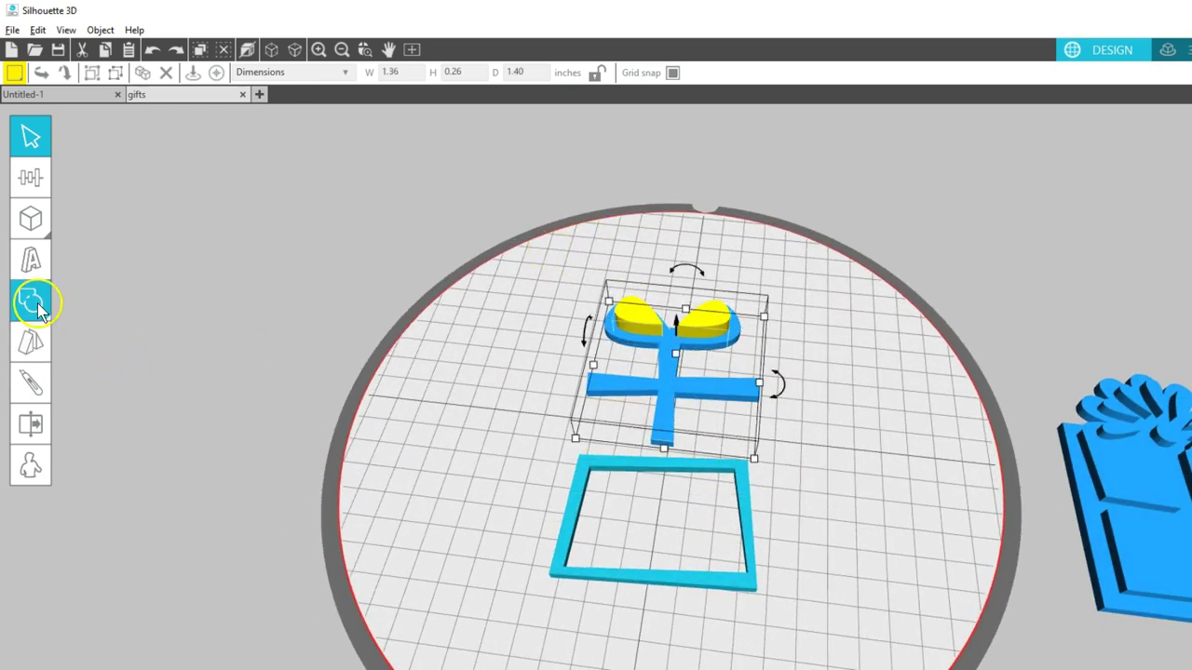
click(111, 308)
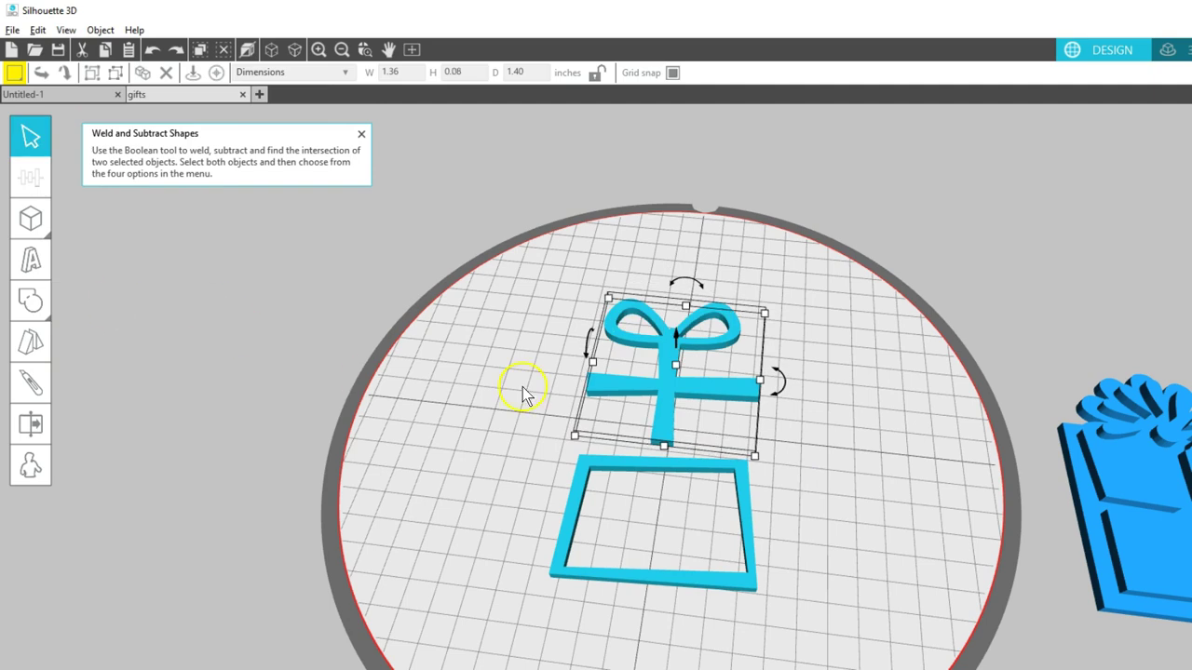
Move the bow and ribbon piece onto the box frame and increase its height to about 0.12 inches
drag(662, 391, 646, 505)
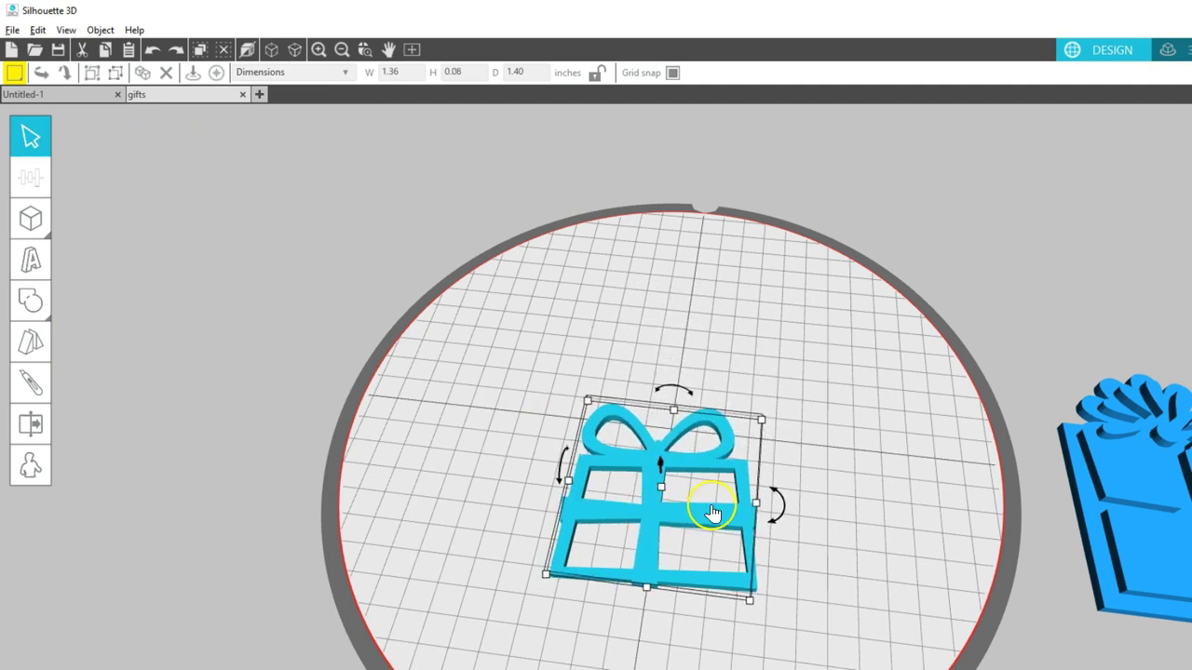
click(794, 493)
click(659, 483)
drag(659, 482, 658, 474)
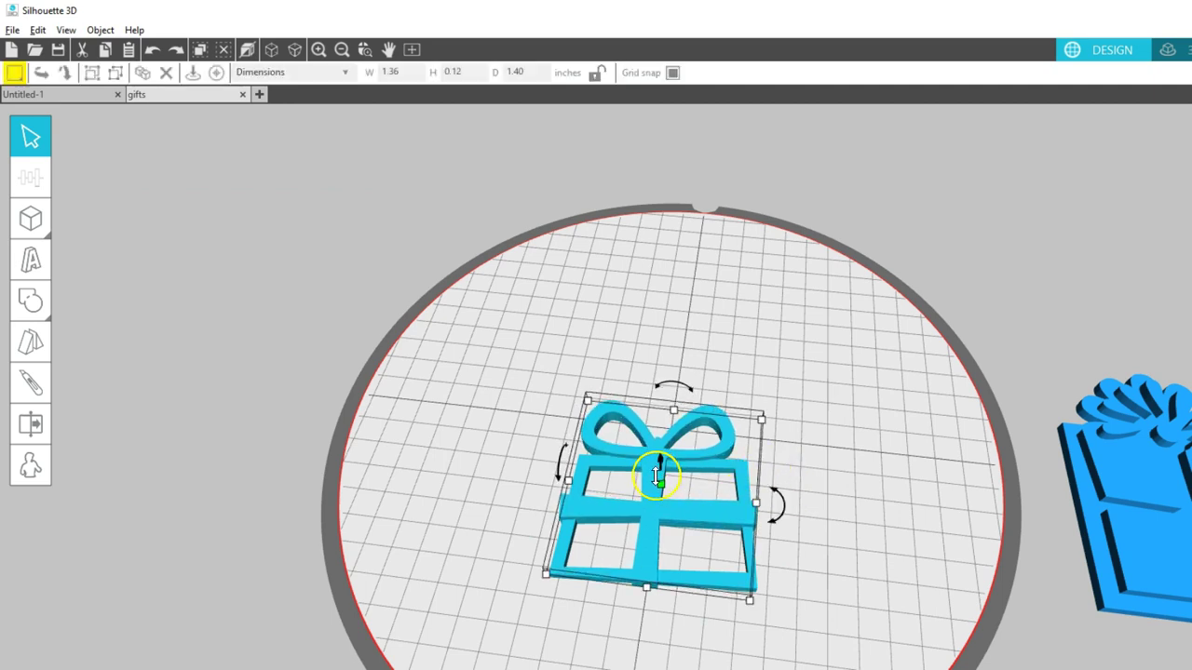
Weld the ribbon and bow piece together with the box frame
right_drag(819, 549, 788, 484)
right_drag(500, 382, 523, 466)
drag(500, 356, 829, 651)
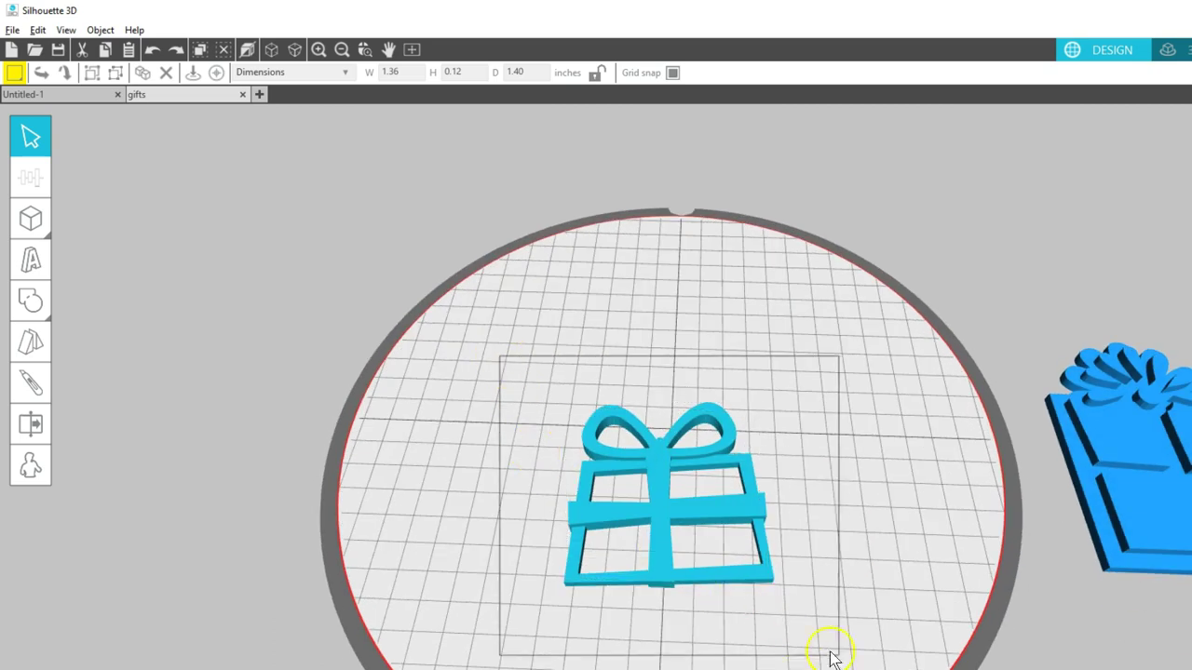
click(31, 300)
click(73, 309)
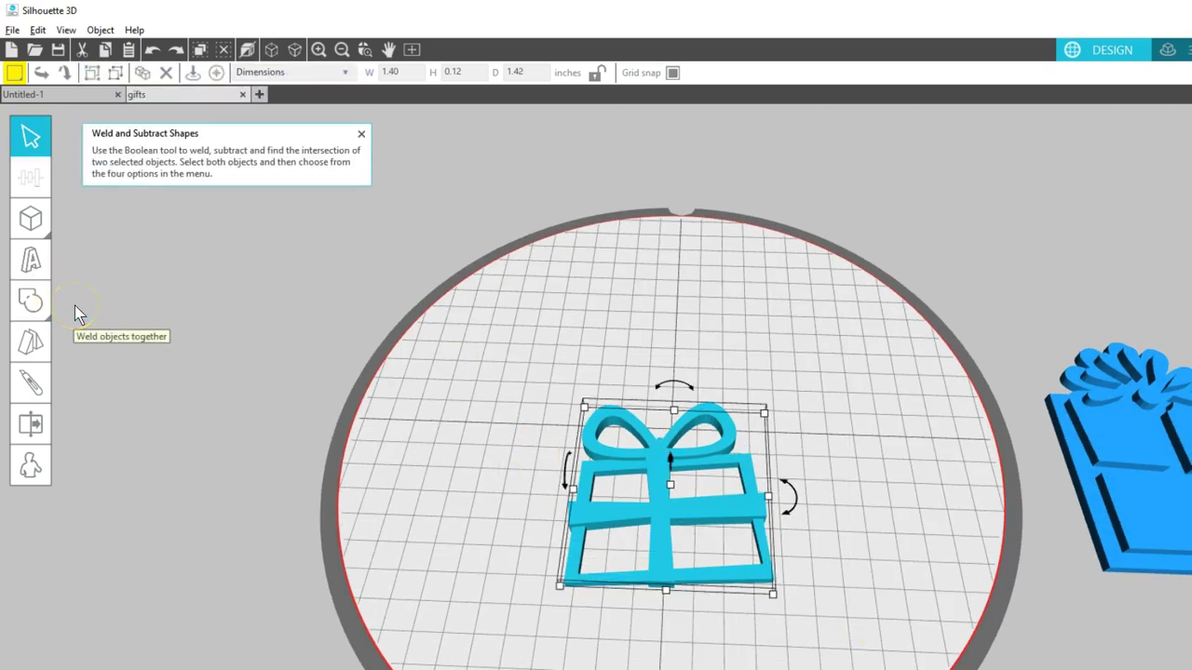
click(430, 465)
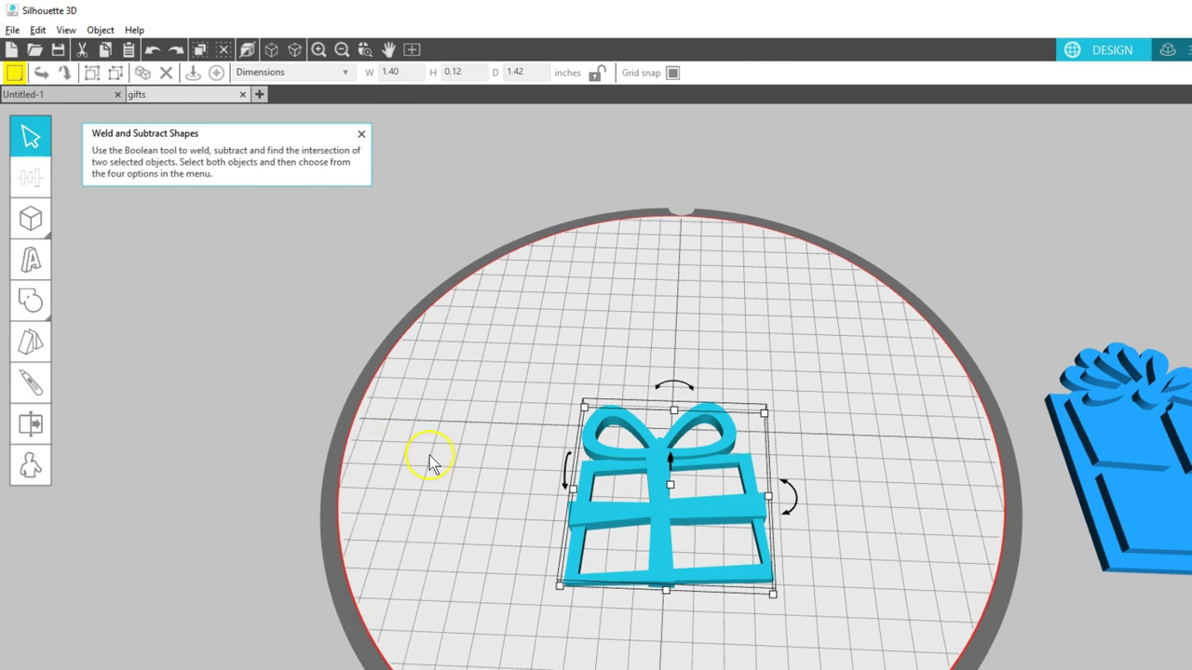
Move the welded gift off the left side of the platform
click(732, 630)
drag(718, 585, 733, 545)
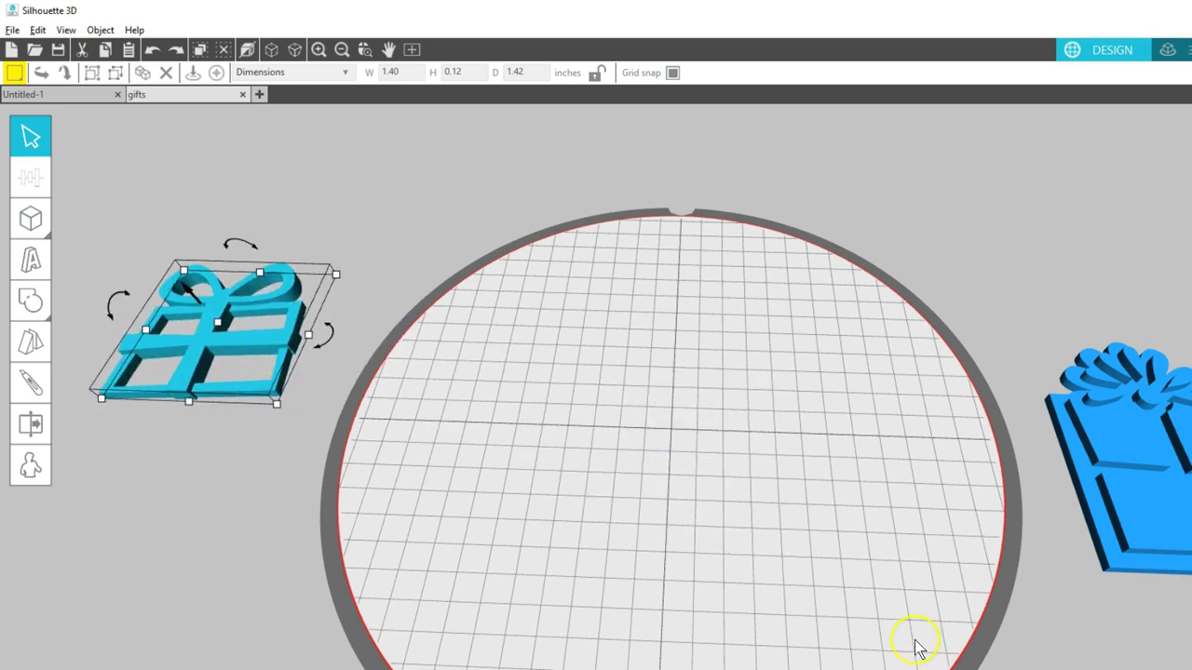
right_click(913, 643)
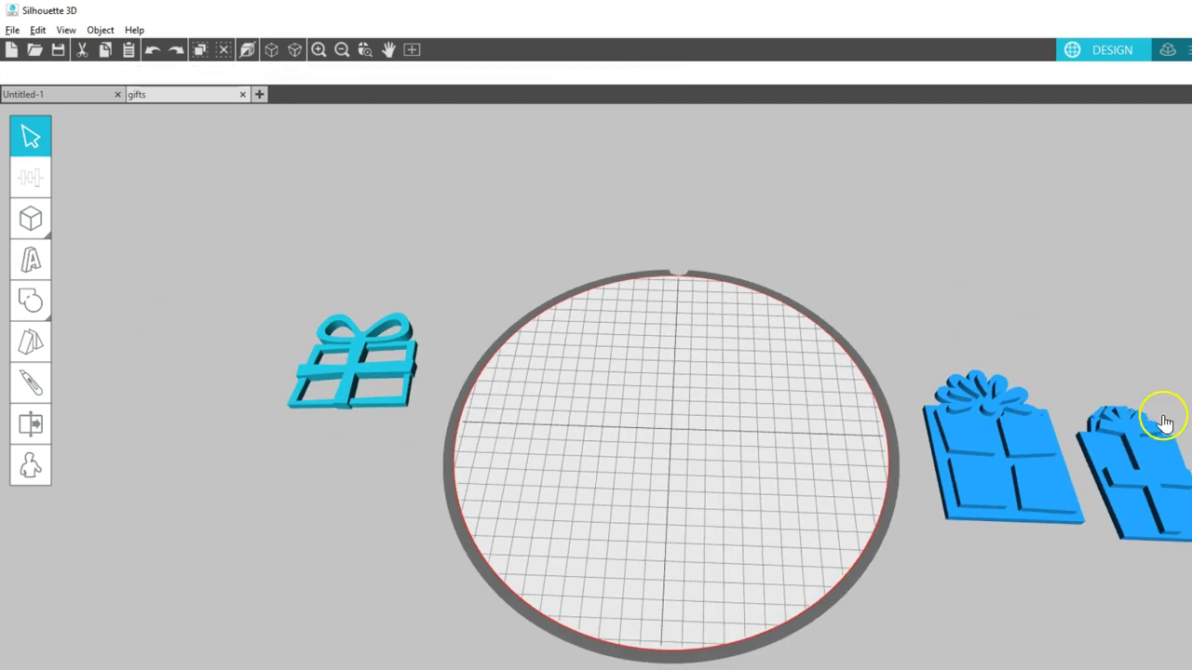
Move the rightmost blue gift onto the centre of the platform and colour its ribbon and bow piece yellow
drag(1164, 422, 679, 493)
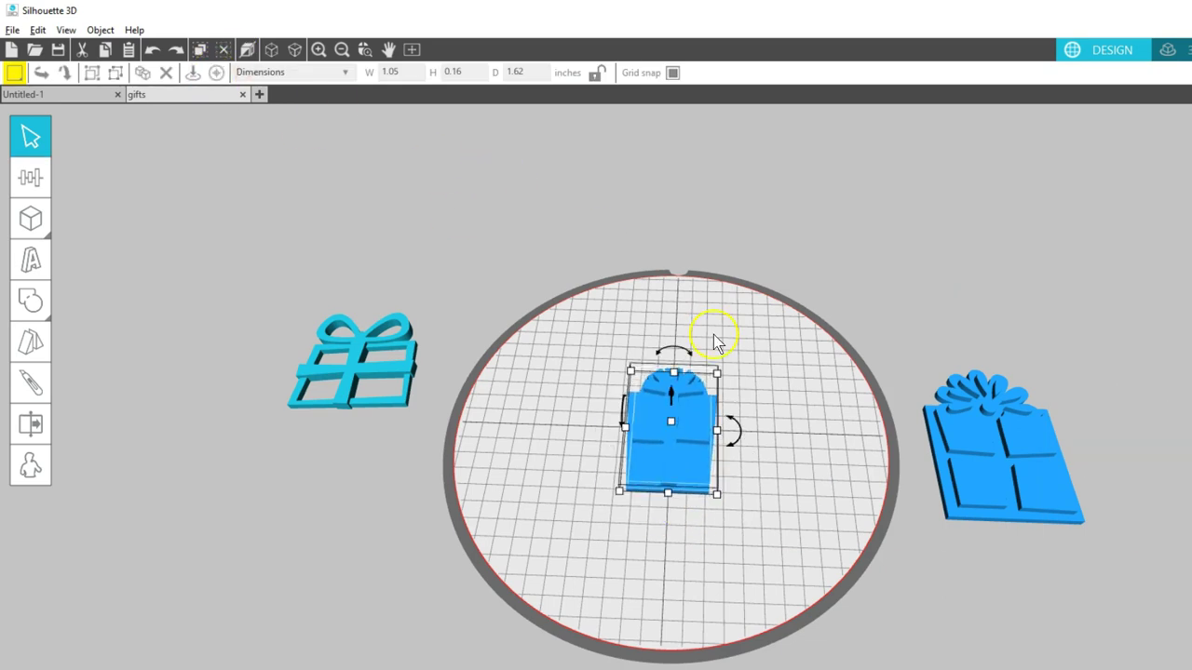
scroll(759, 399, up, 3)
click(761, 406)
click(667, 444)
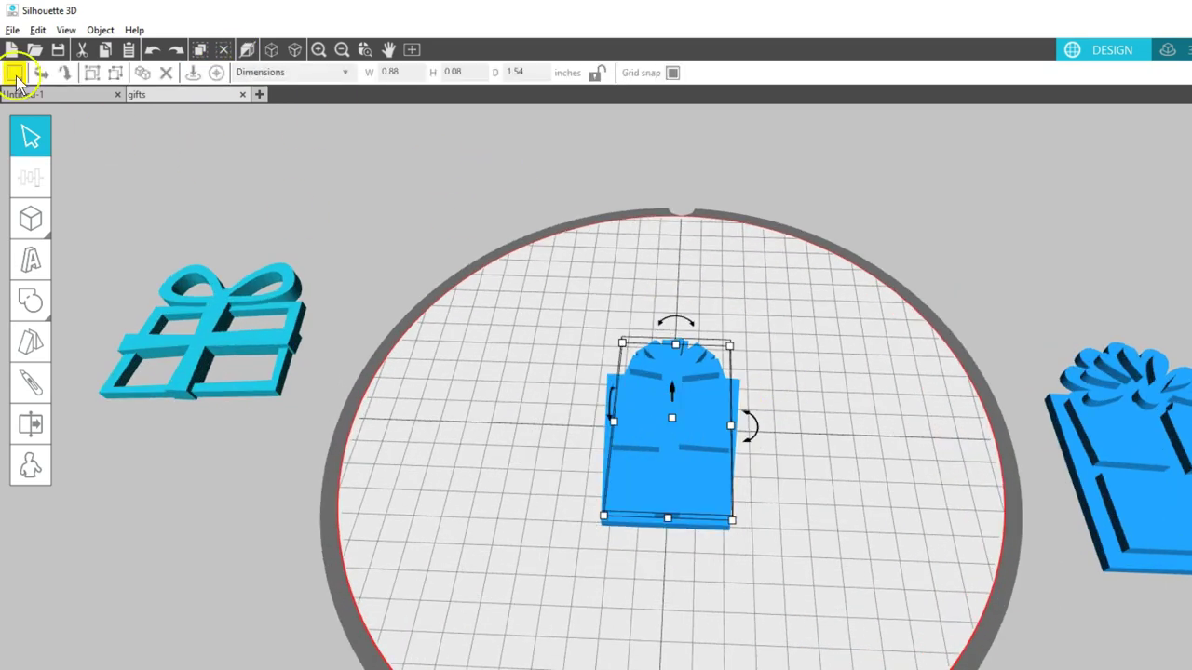
click(16, 76)
click(43, 100)
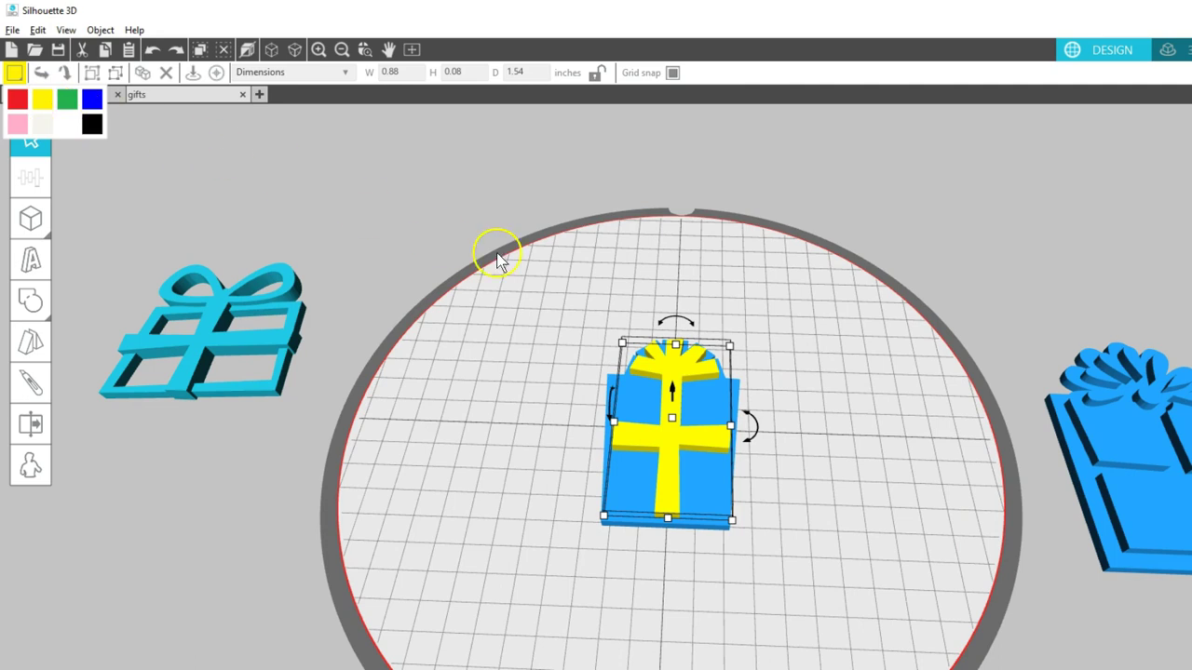
Lower the yellow ribbon and bow piece so it sinks into the blue gift base
right_drag(797, 447, 772, 388)
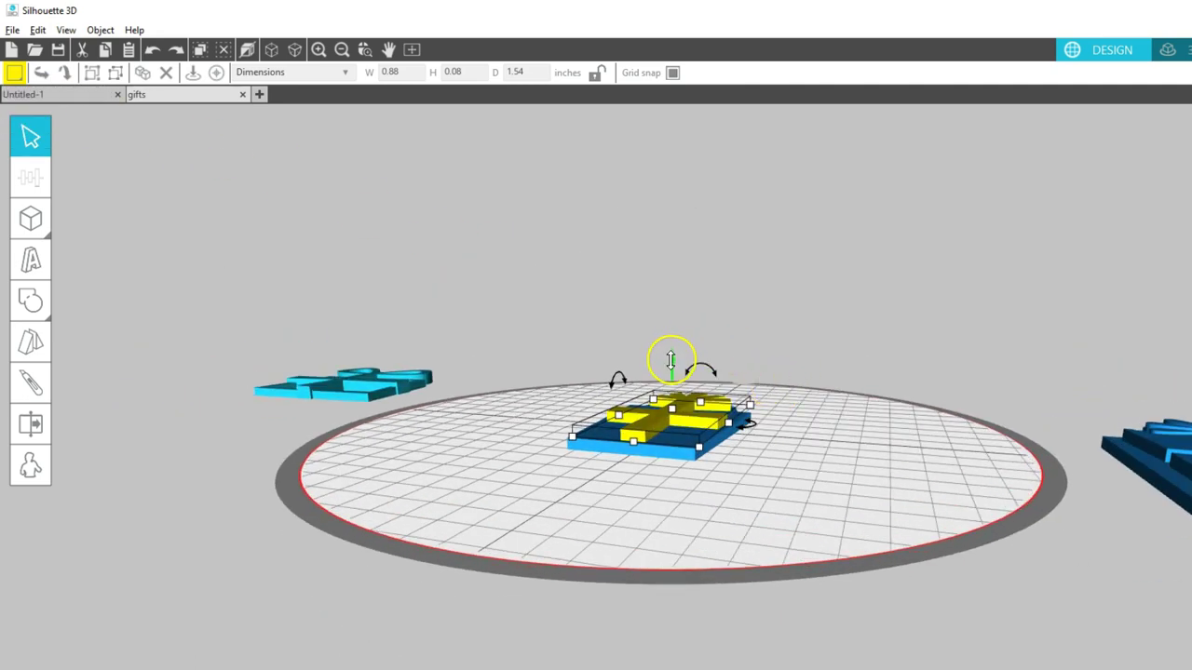
drag(672, 359, 673, 370)
mouse_move(764, 471)
right_down()
mouse_move(756, 418)
mouse_move(759, 456)
right_up()
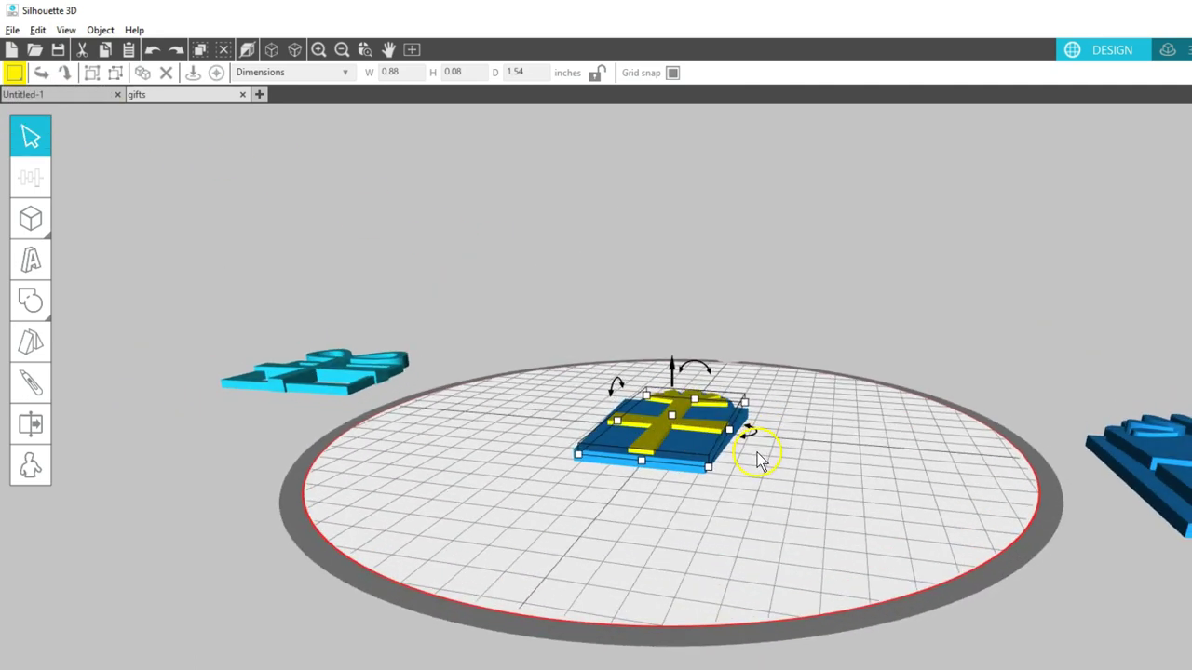
Subtract the yellow ribbon and bow piece from the blue gift base
right_drag(572, 354, 558, 313)
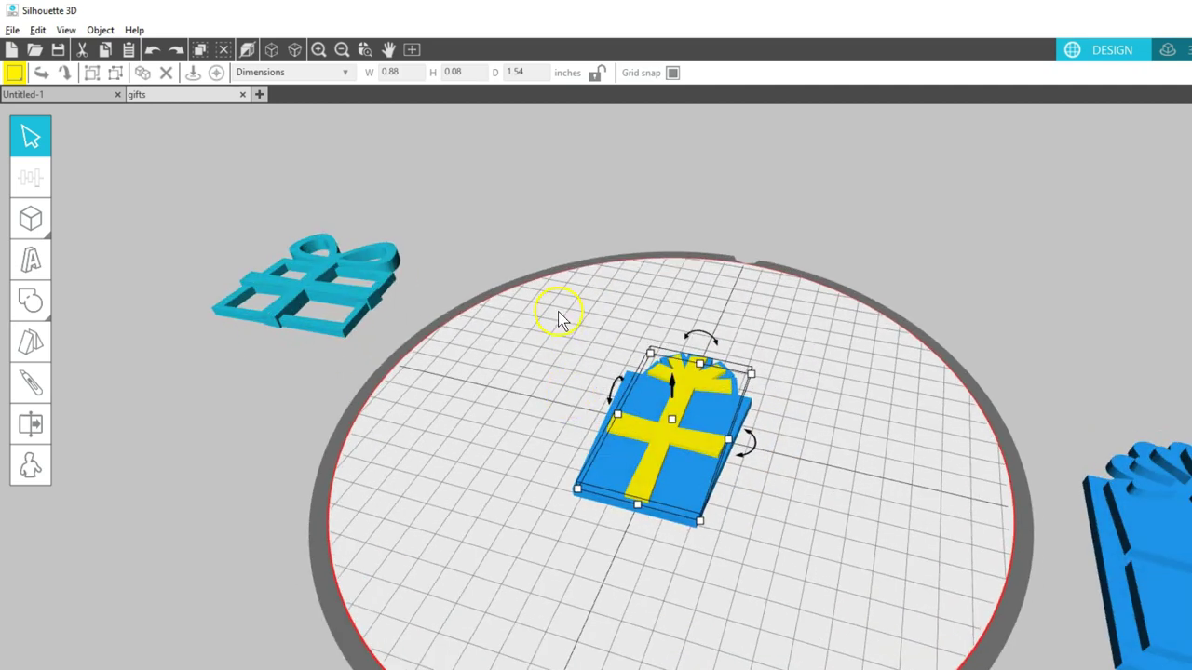
drag(557, 307, 808, 584)
click(31, 300)
click(109, 302)
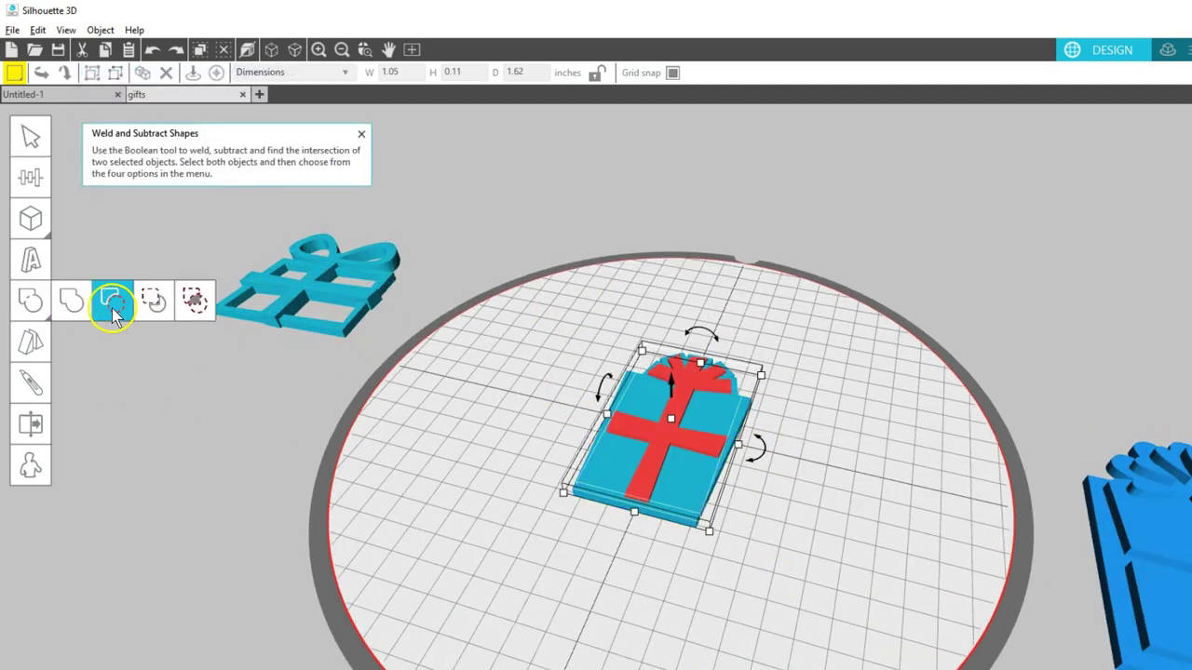
click(124, 315)
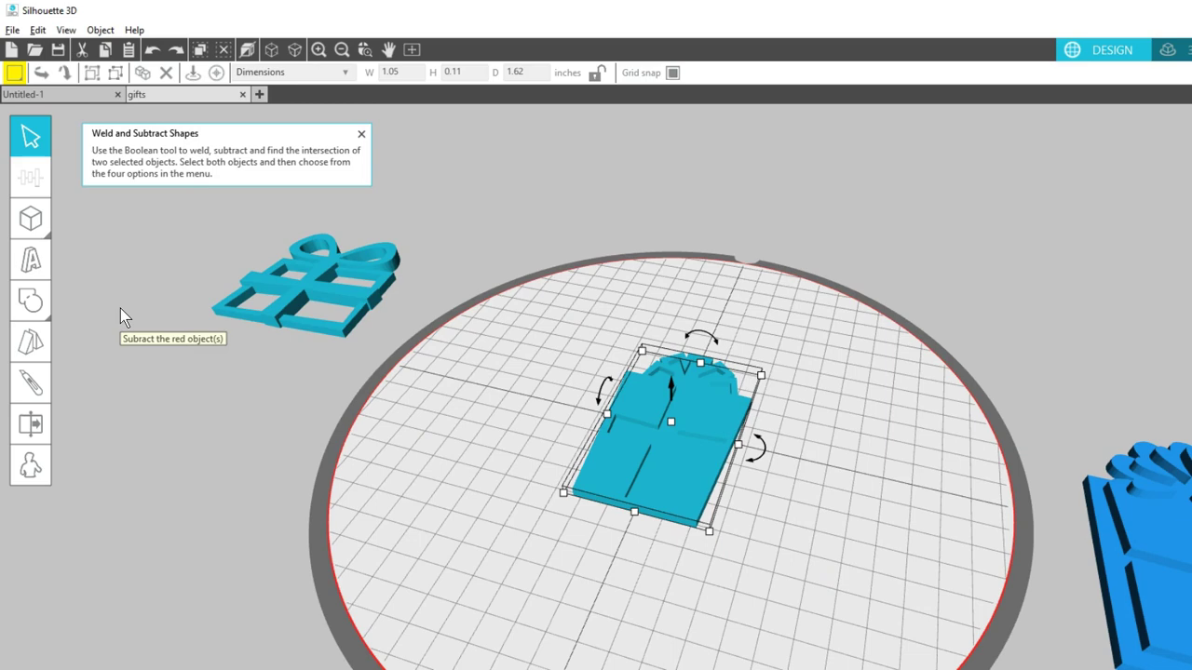
right_drag(740, 434, 712, 448)
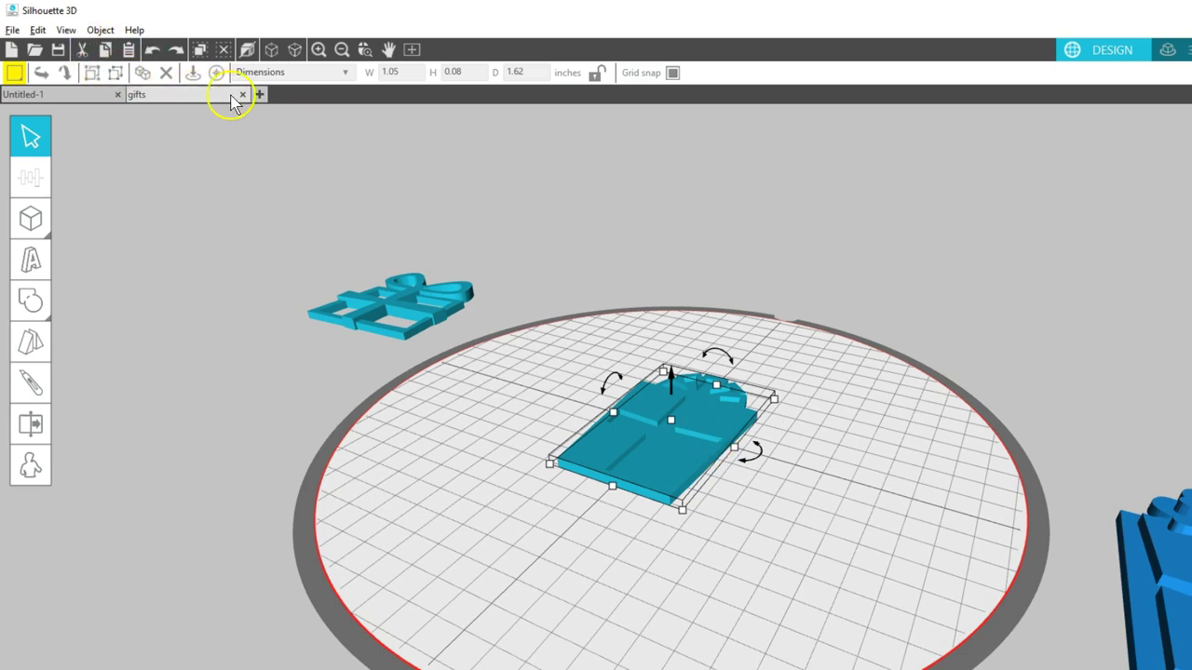
Start a new document and add a cylinder to the platform
click(260, 94)
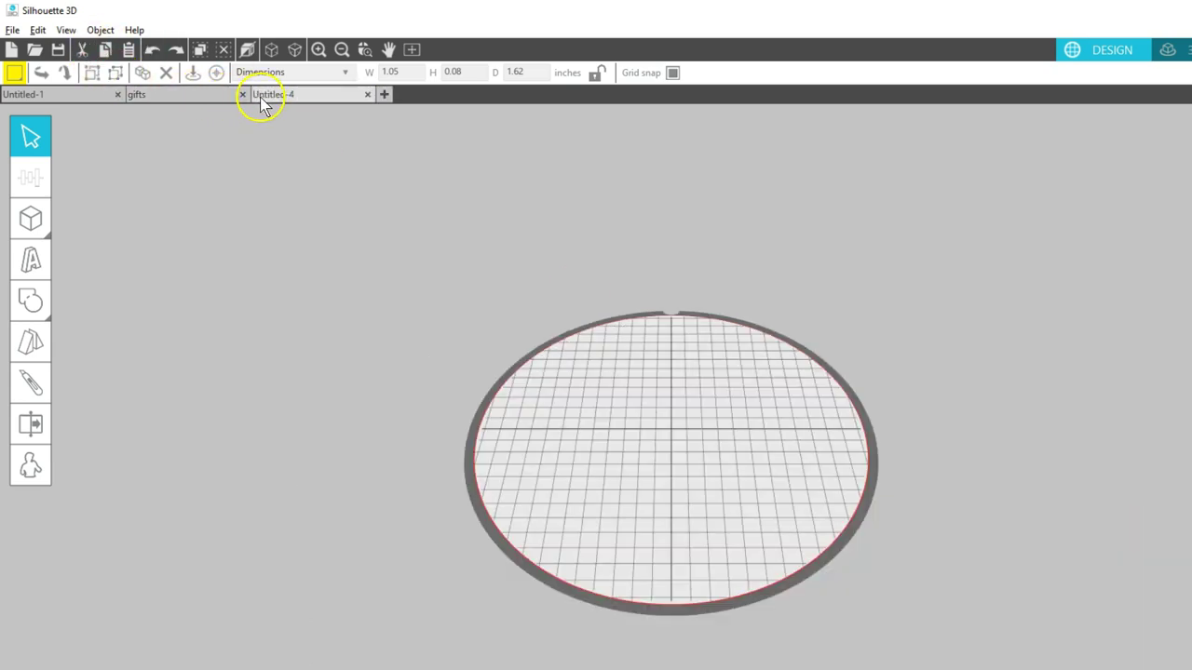
click(35, 223)
click(151, 222)
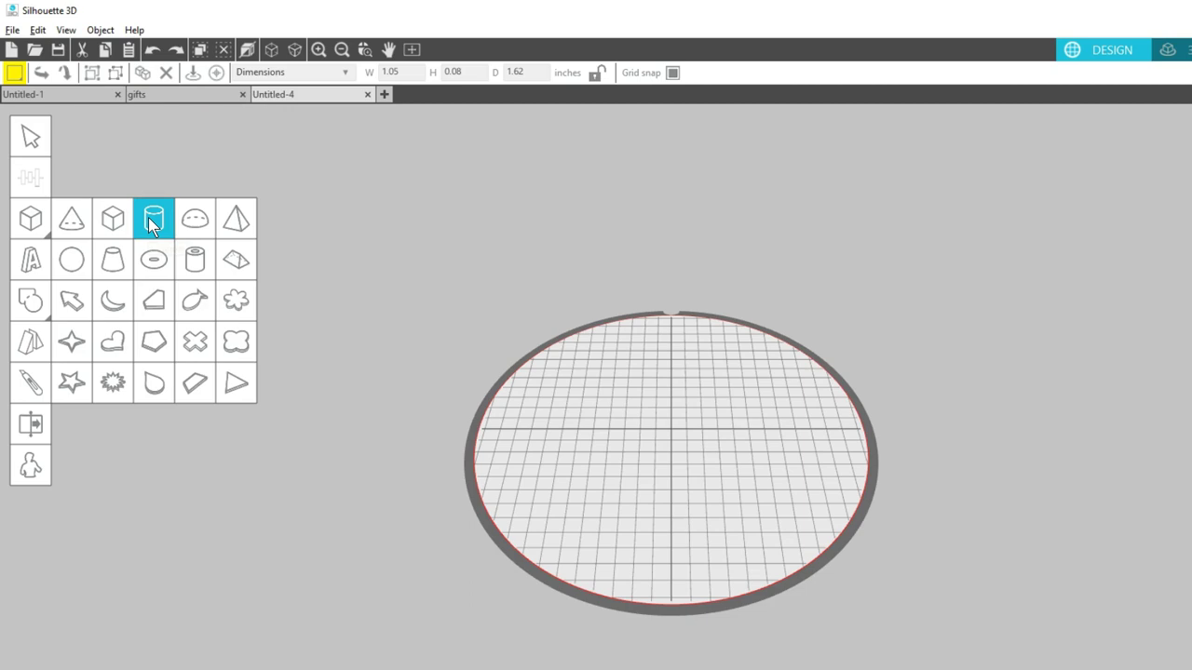
click(149, 220)
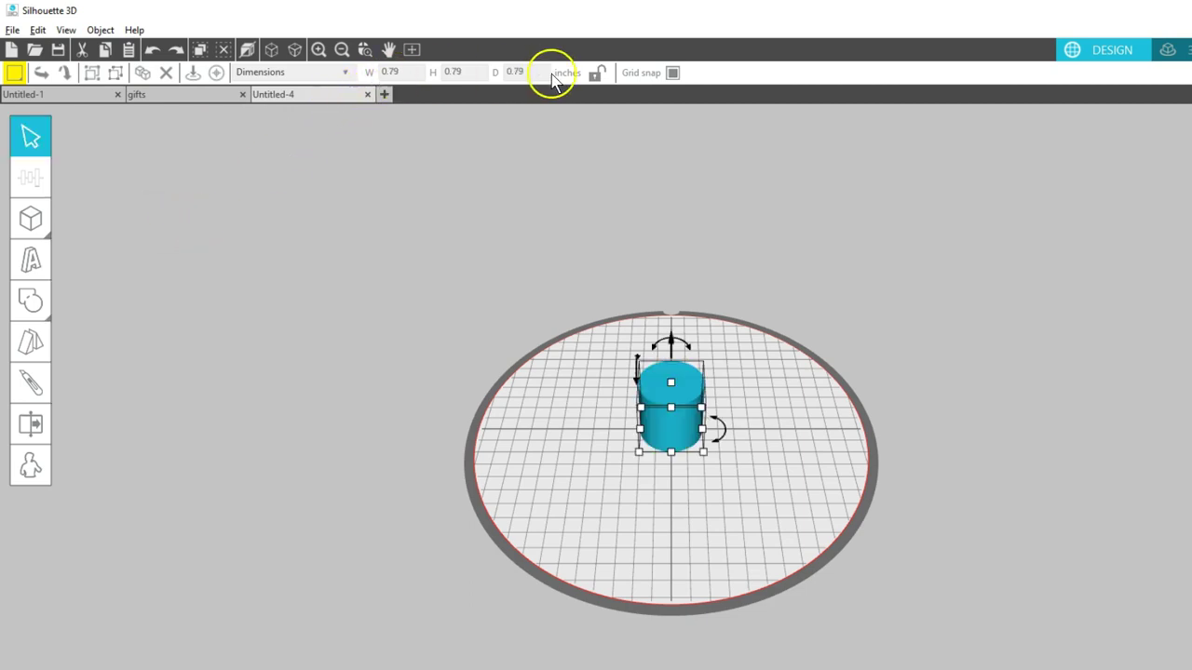
Lock the cylinder's proportions and set its width to 1.25 inches
click(595, 72)
click(398, 72)
text(1.25)
key(Return)
Add a torus around the base of the cylinder
click(15, 221)
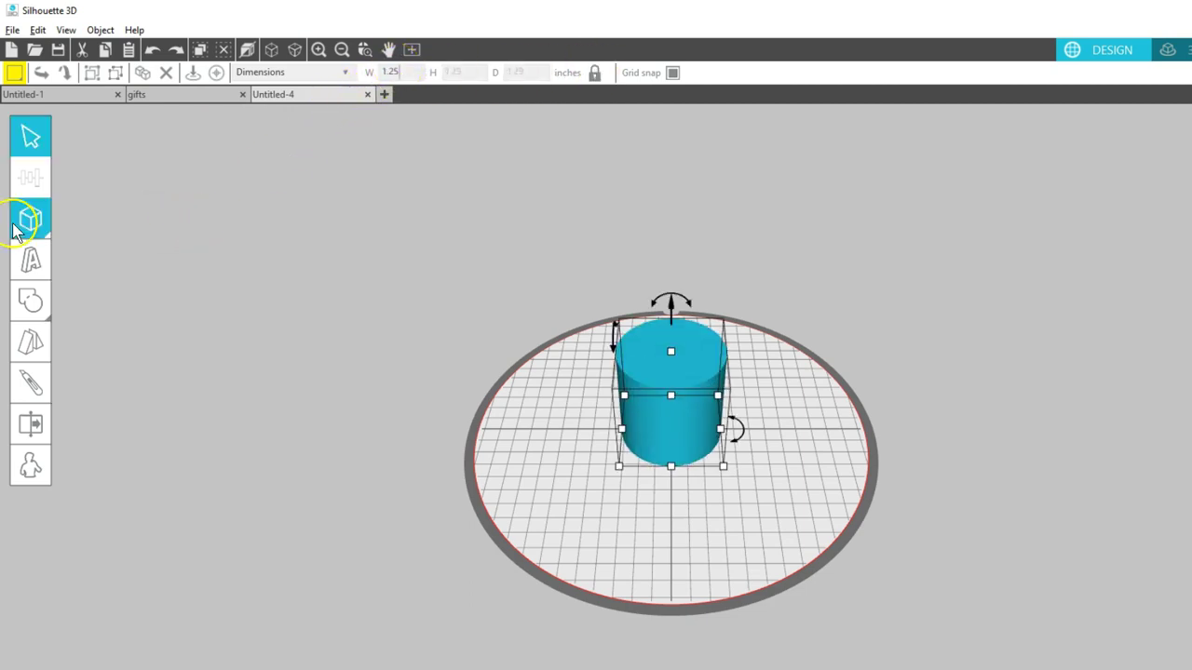
click(186, 231)
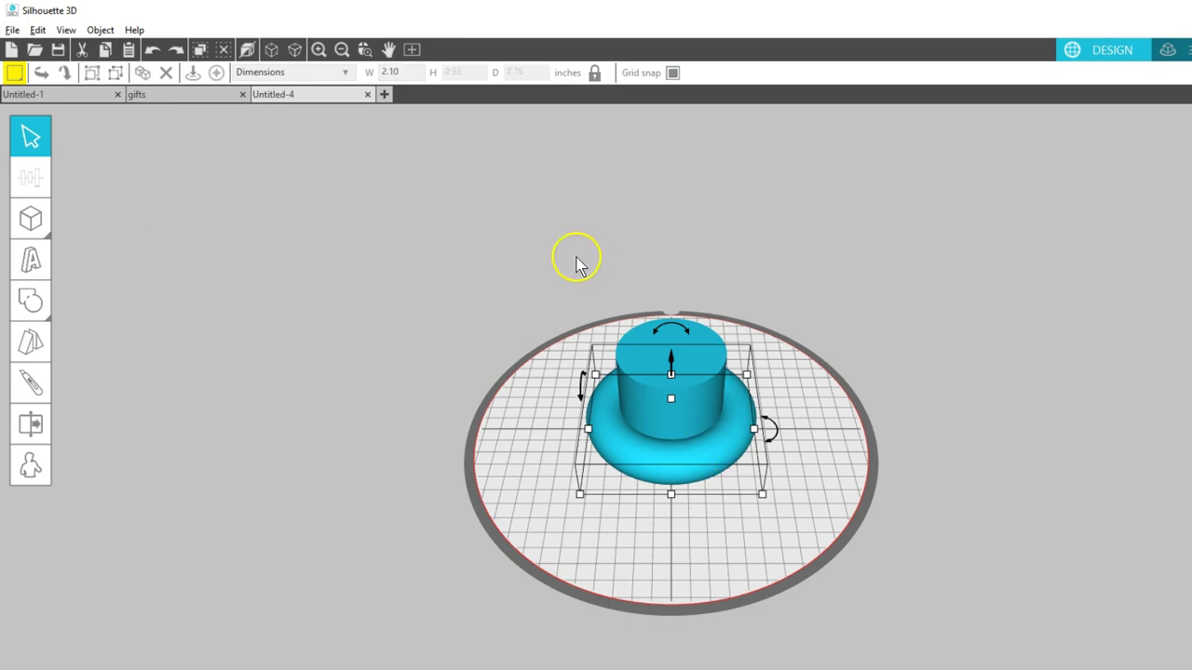
click(529, 269)
right_drag(534, 341, 540, 275)
Duplicate the cylinder and torus together and move the copied pair to the right of the original pair
drag(538, 275, 806, 492)
click(142, 72)
right_drag(635, 425, 709, 517)
drag(726, 406, 867, 430)
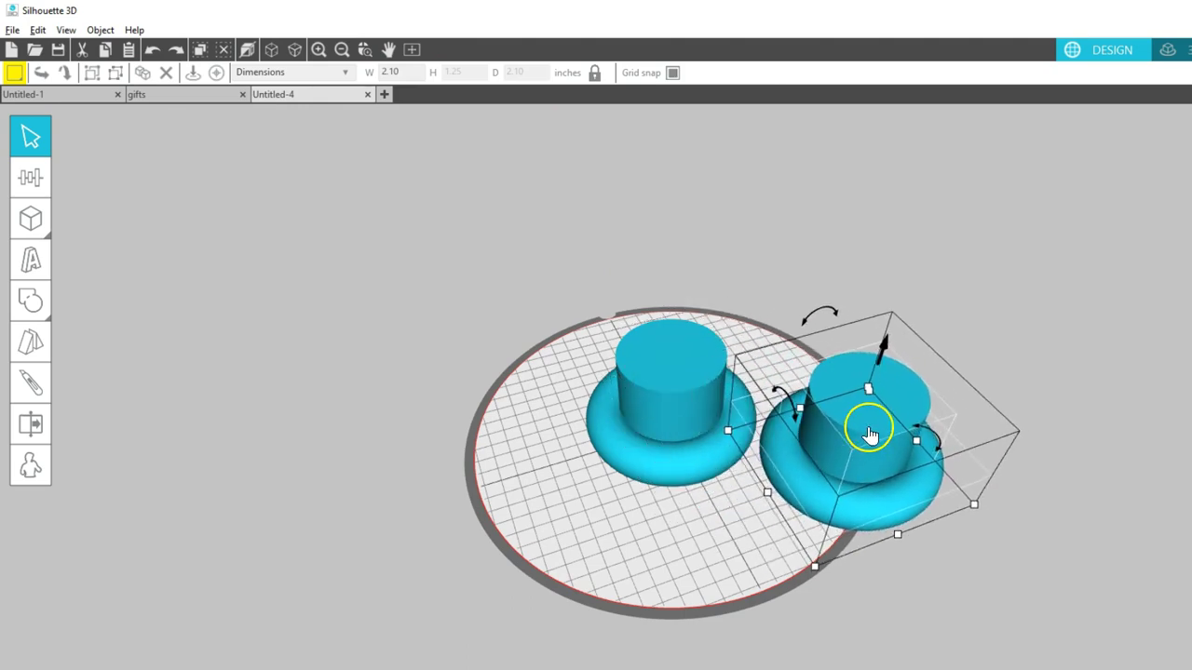
Subtract the torus from the cylinder in the original pair
drag(518, 261, 784, 544)
click(45, 304)
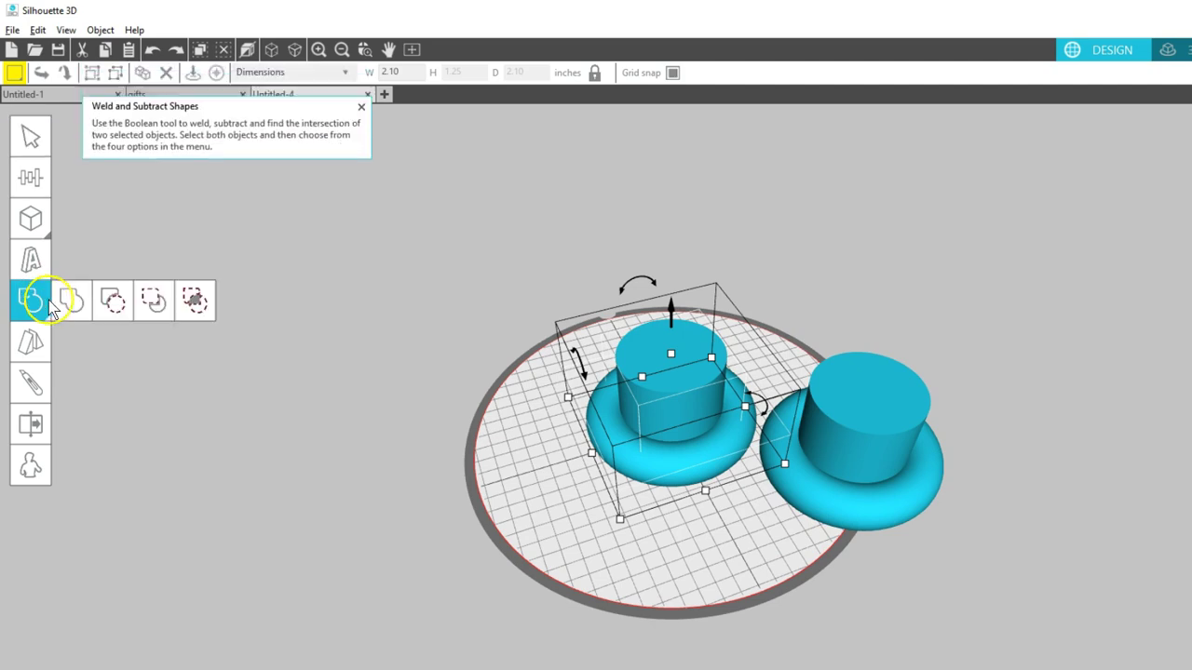
click(111, 300)
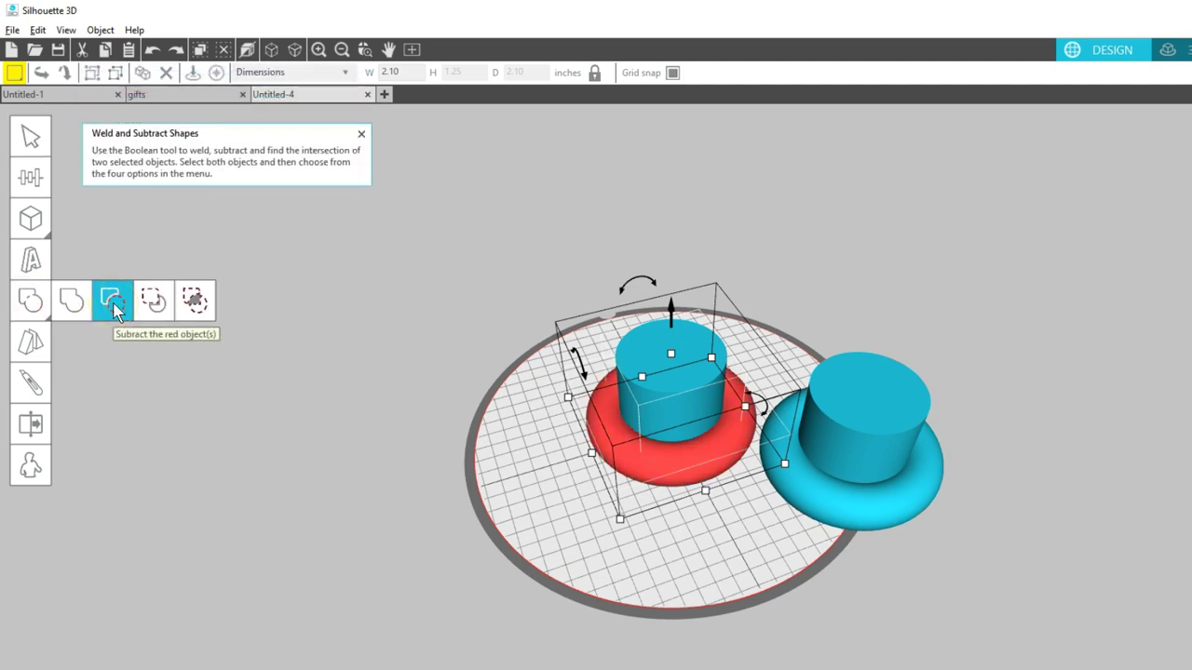
Subtract the cylinder from the torus in the copied pair
drag(997, 329, 672, 566)
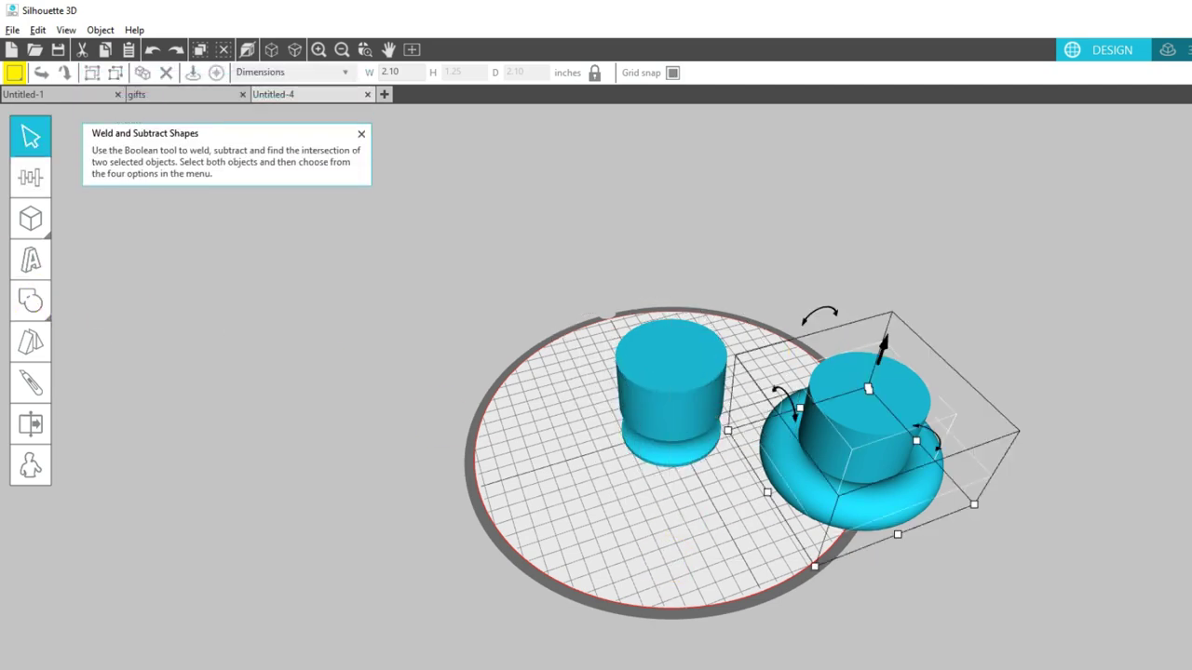
click(44, 303)
click(152, 314)
right_drag(698, 529, 716, 498)
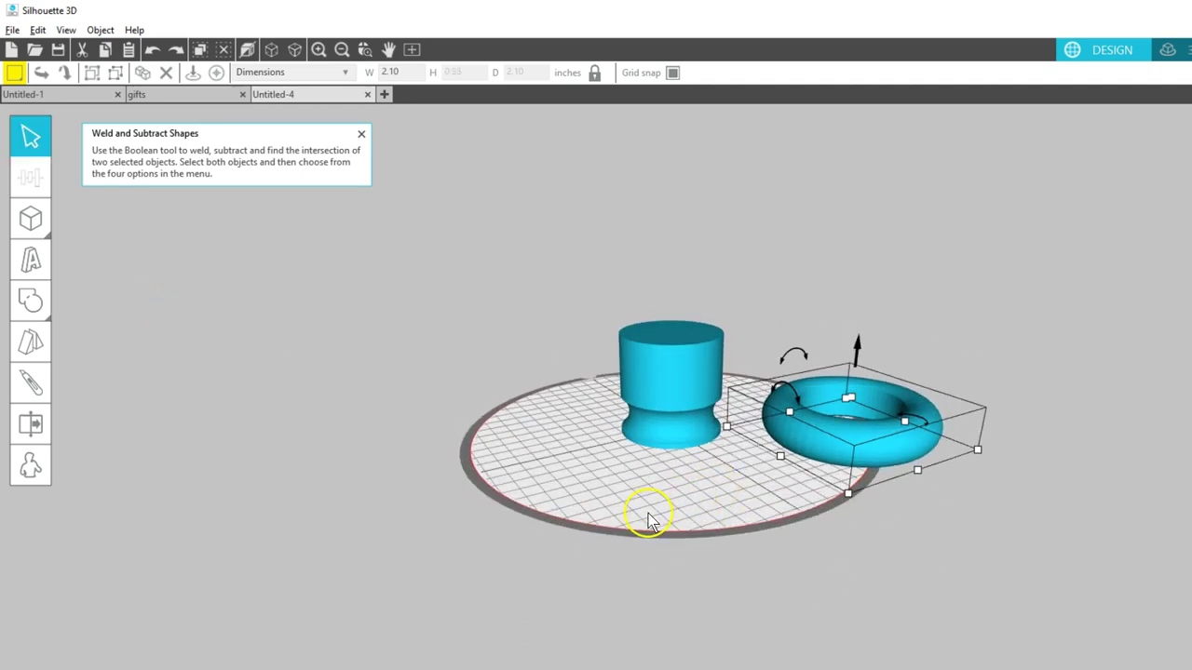
In a new document, add a truncated cone and offset a duplicate so the two partly overlap
click(384, 95)
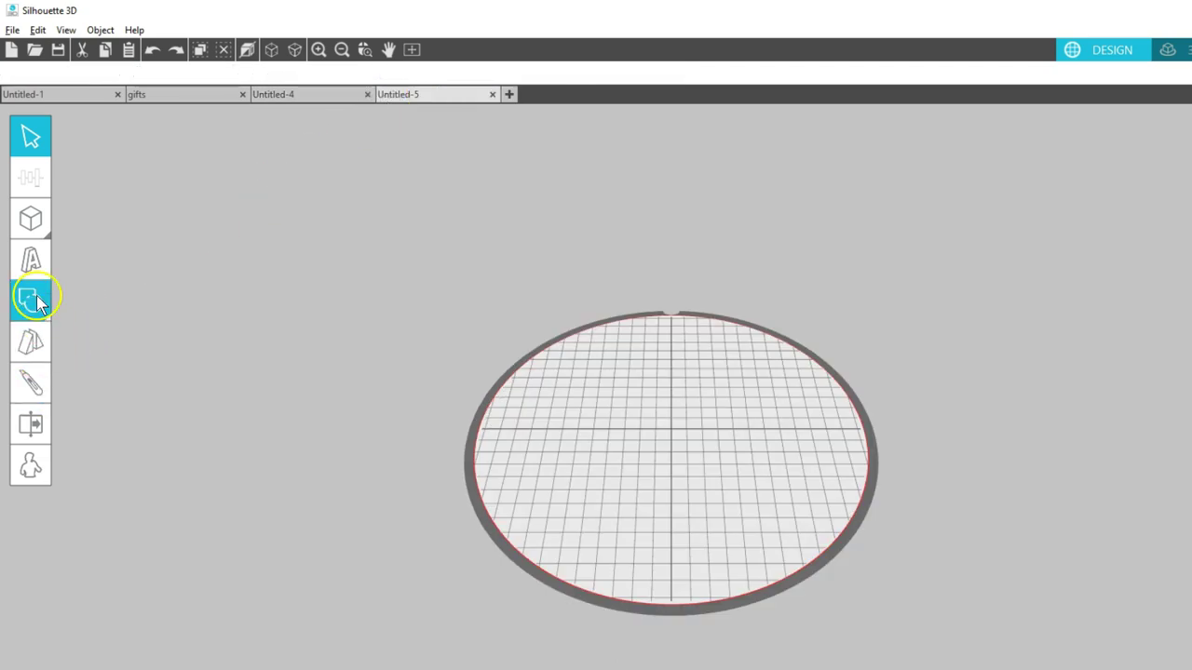
click(37, 229)
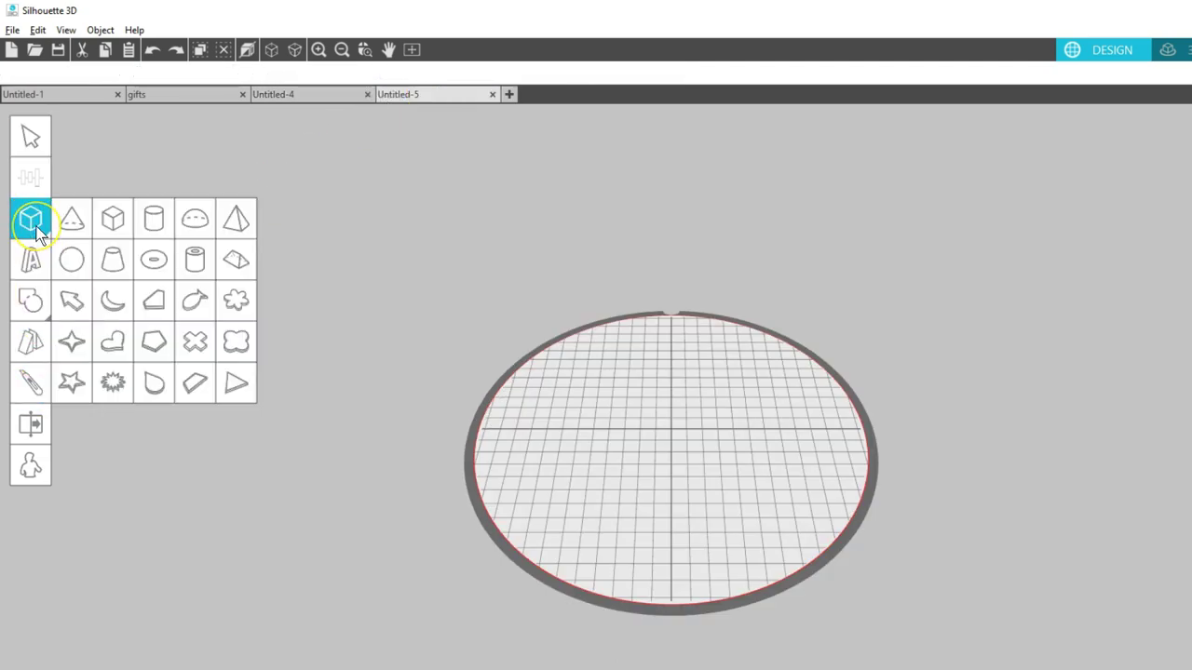
click(113, 259)
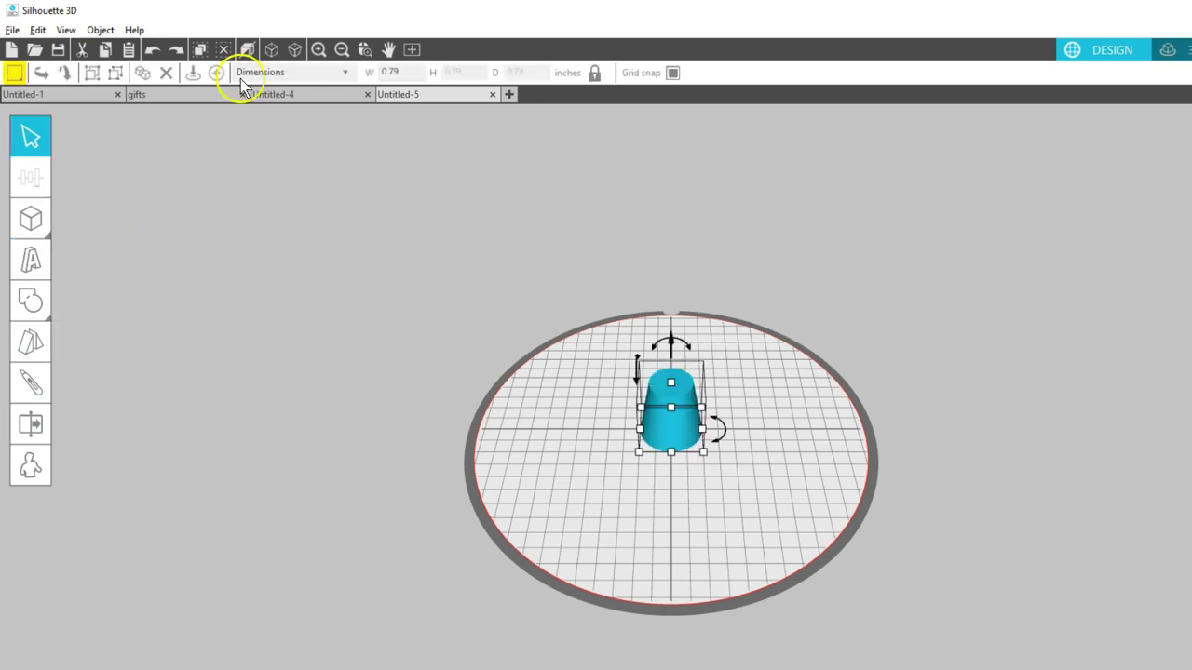
click(141, 71)
drag(714, 458, 700, 445)
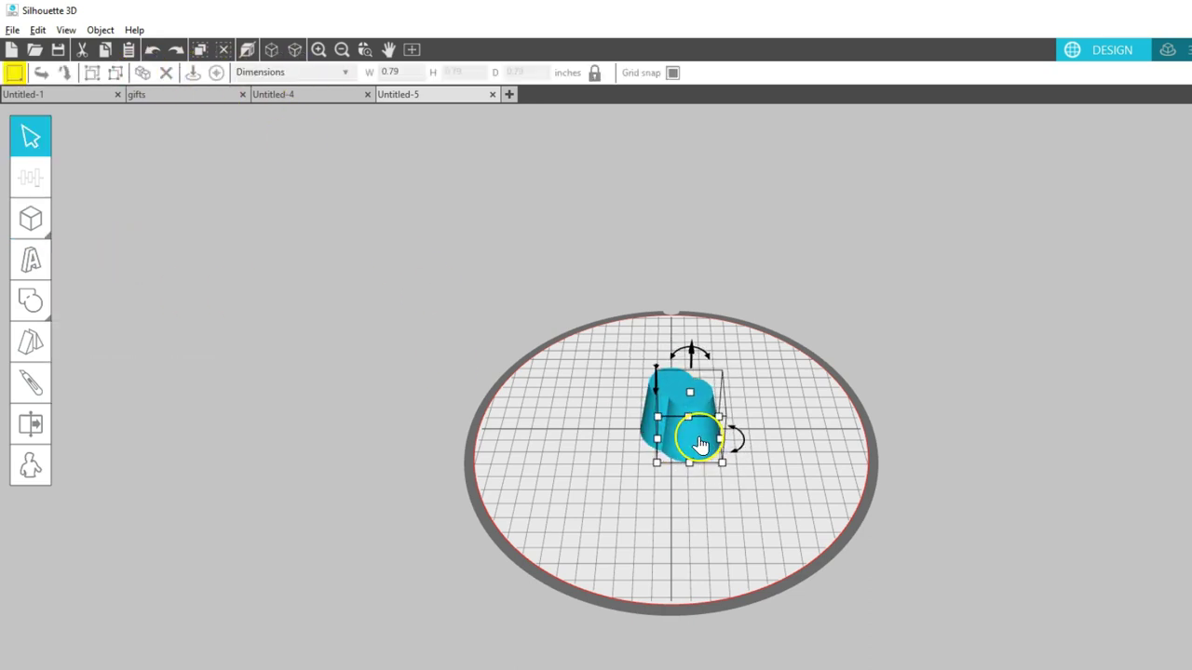
Intersect the two overlapping truncated cones, keeping only their shared volume
drag(619, 293, 790, 543)
click(37, 345)
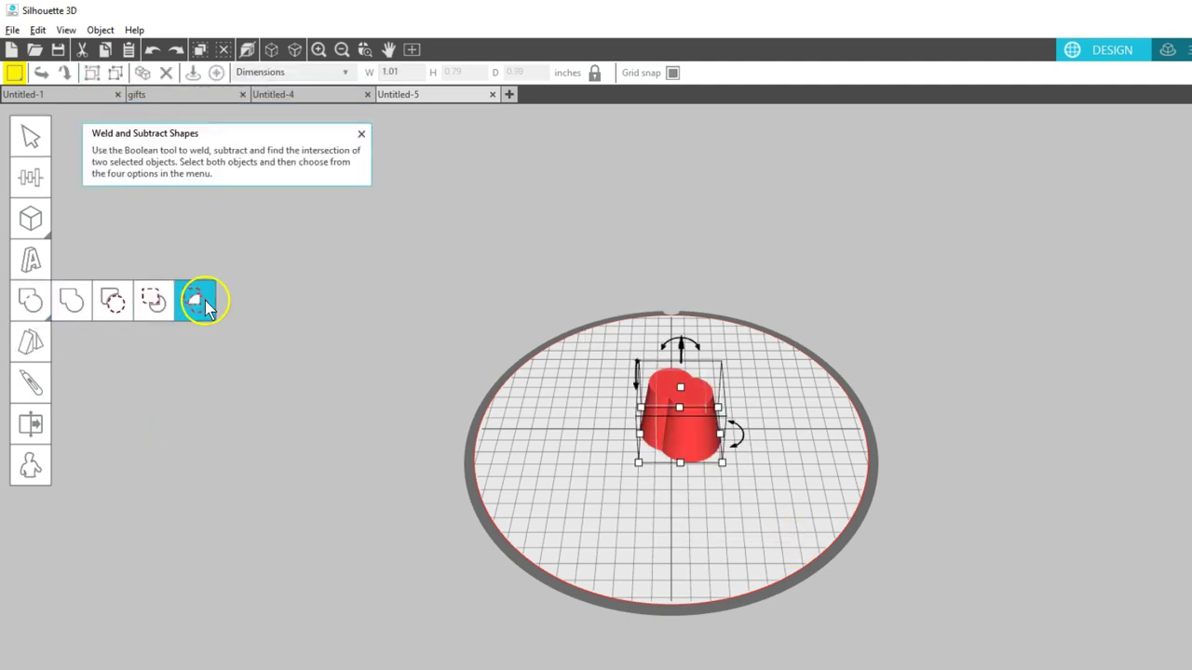
click(195, 300)
click(687, 495)
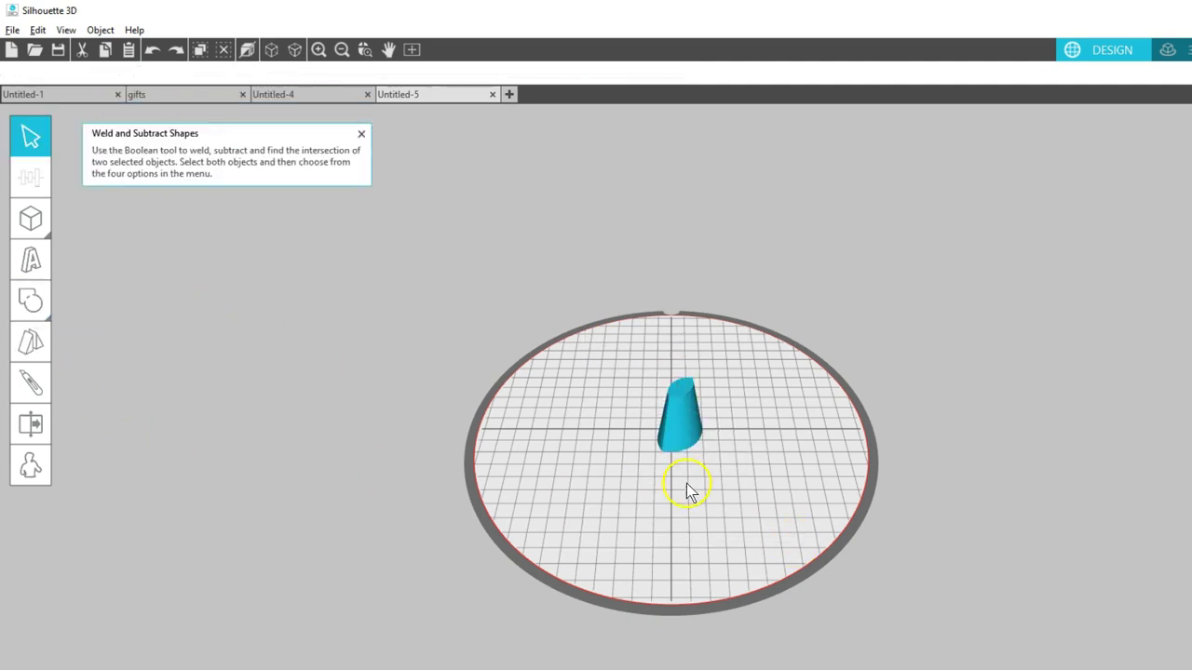
scroll(688, 479, up, 5)
right_drag(677, 495, 694, 470)
drag(694, 471, 698, 503)
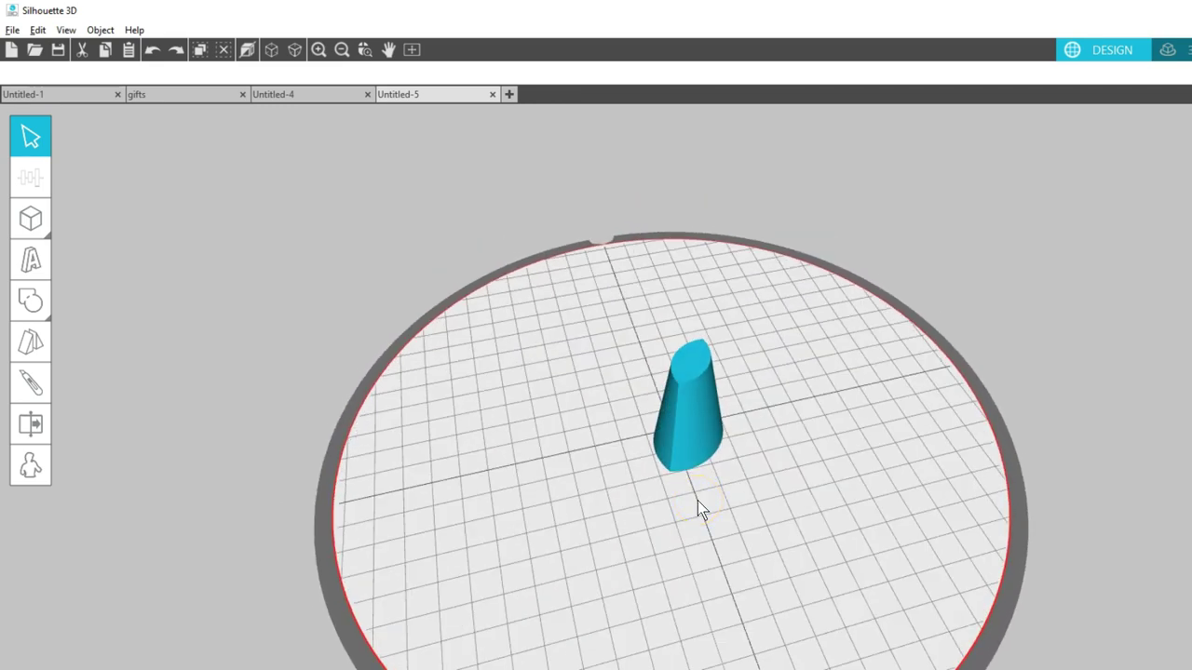
Examine the subtracted cylinder and ring in Untitled-4 and return to the Untitled-5 document
click(299, 95)
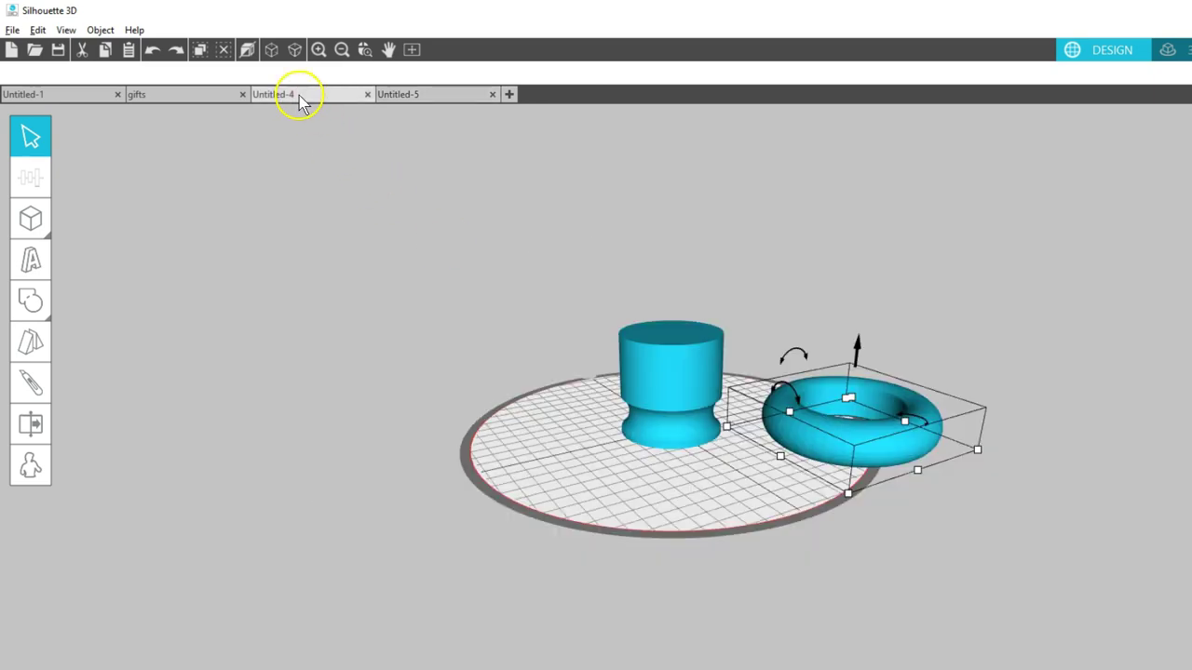
drag(586, 388, 588, 416)
click(412, 95)
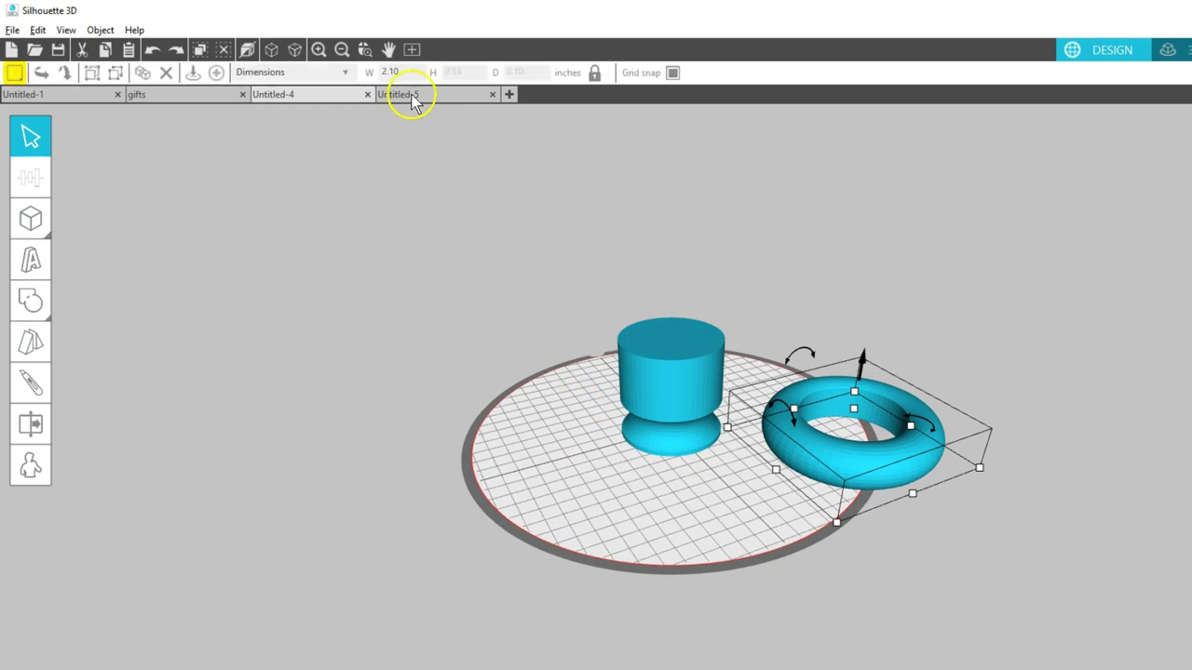